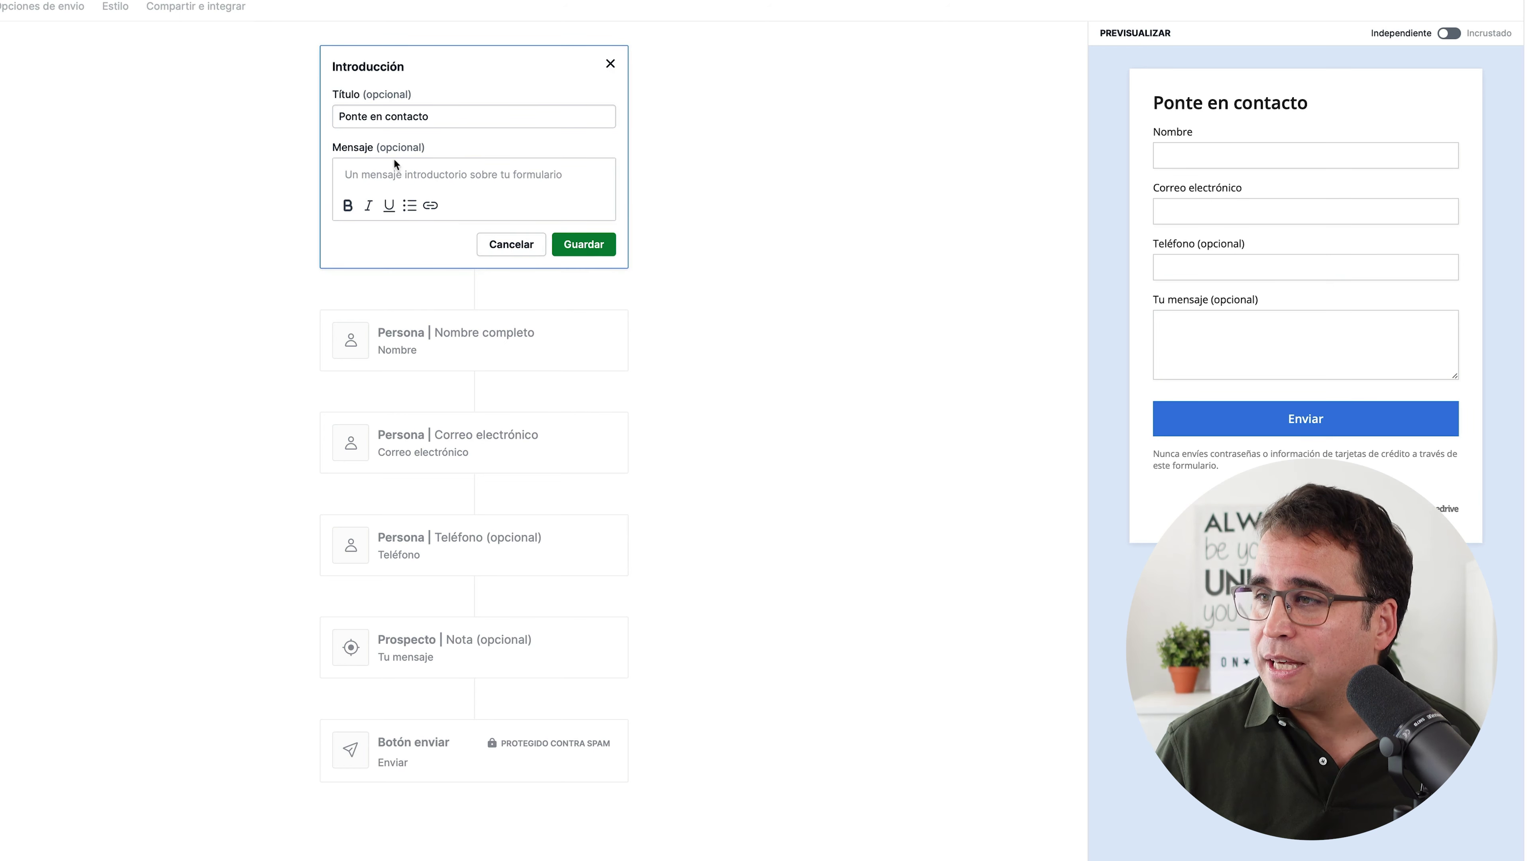
- Close the introduction editor without saving, and review the record type and field choices of the Nombre completo field before cancelling
left_click(509, 244)
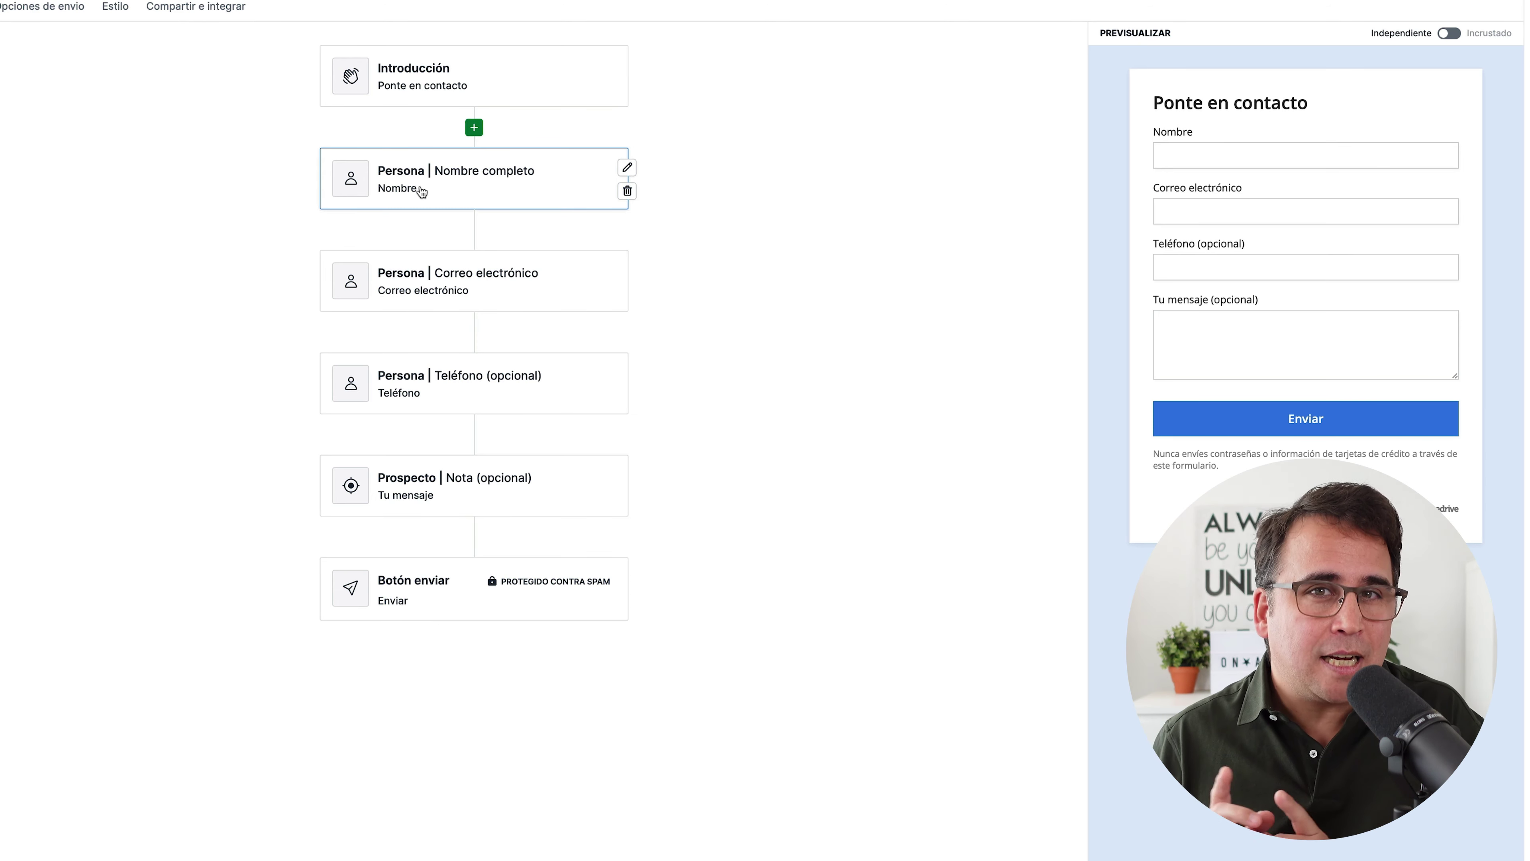
left_click(454, 181)
left_click(459, 218)
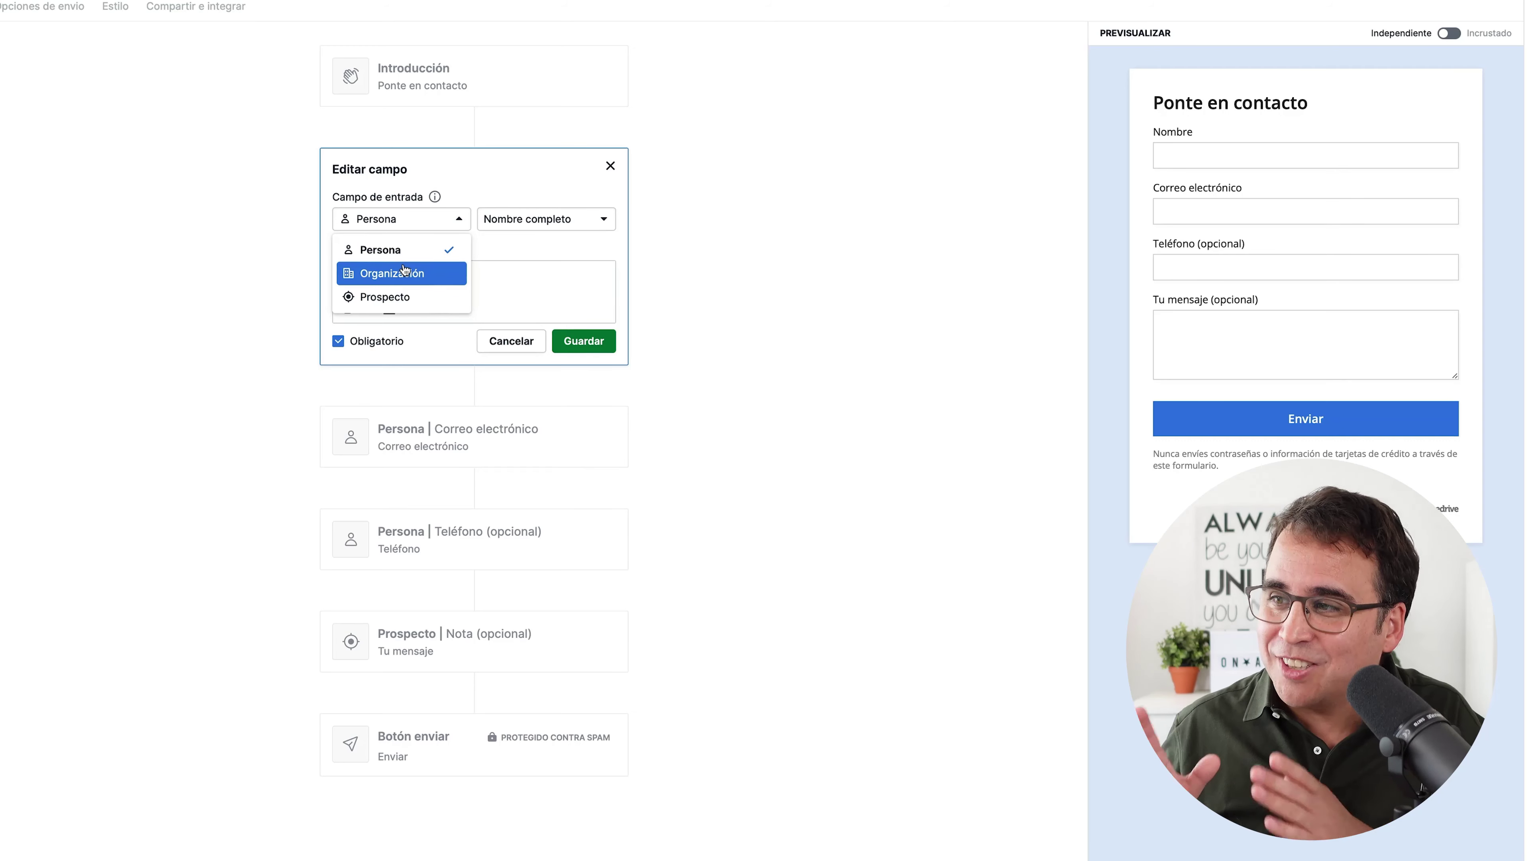
left_click(701, 248)
left_click(585, 223)
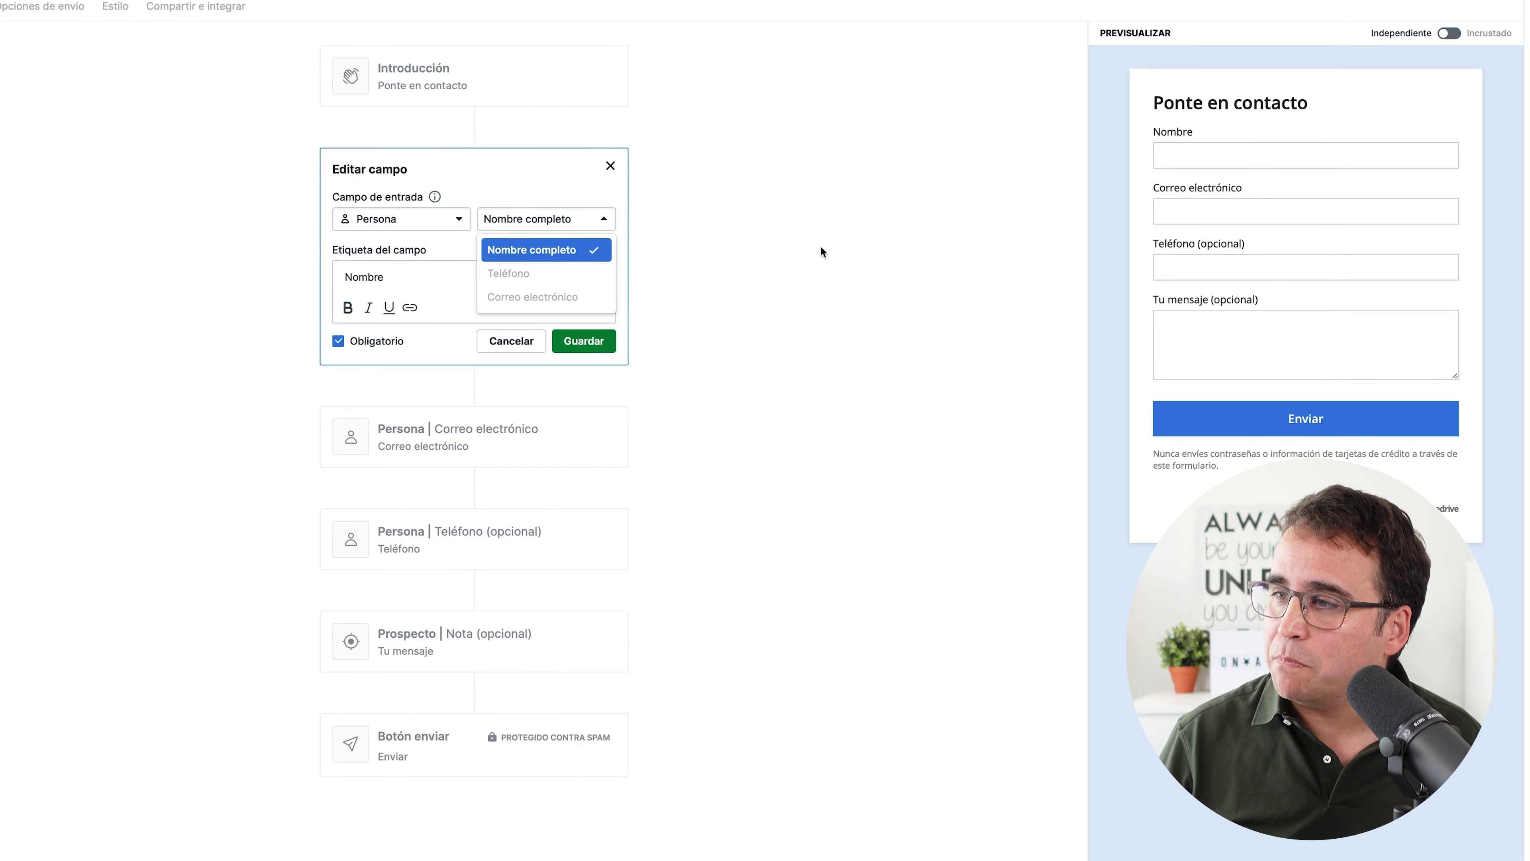
left_click(223, 289)
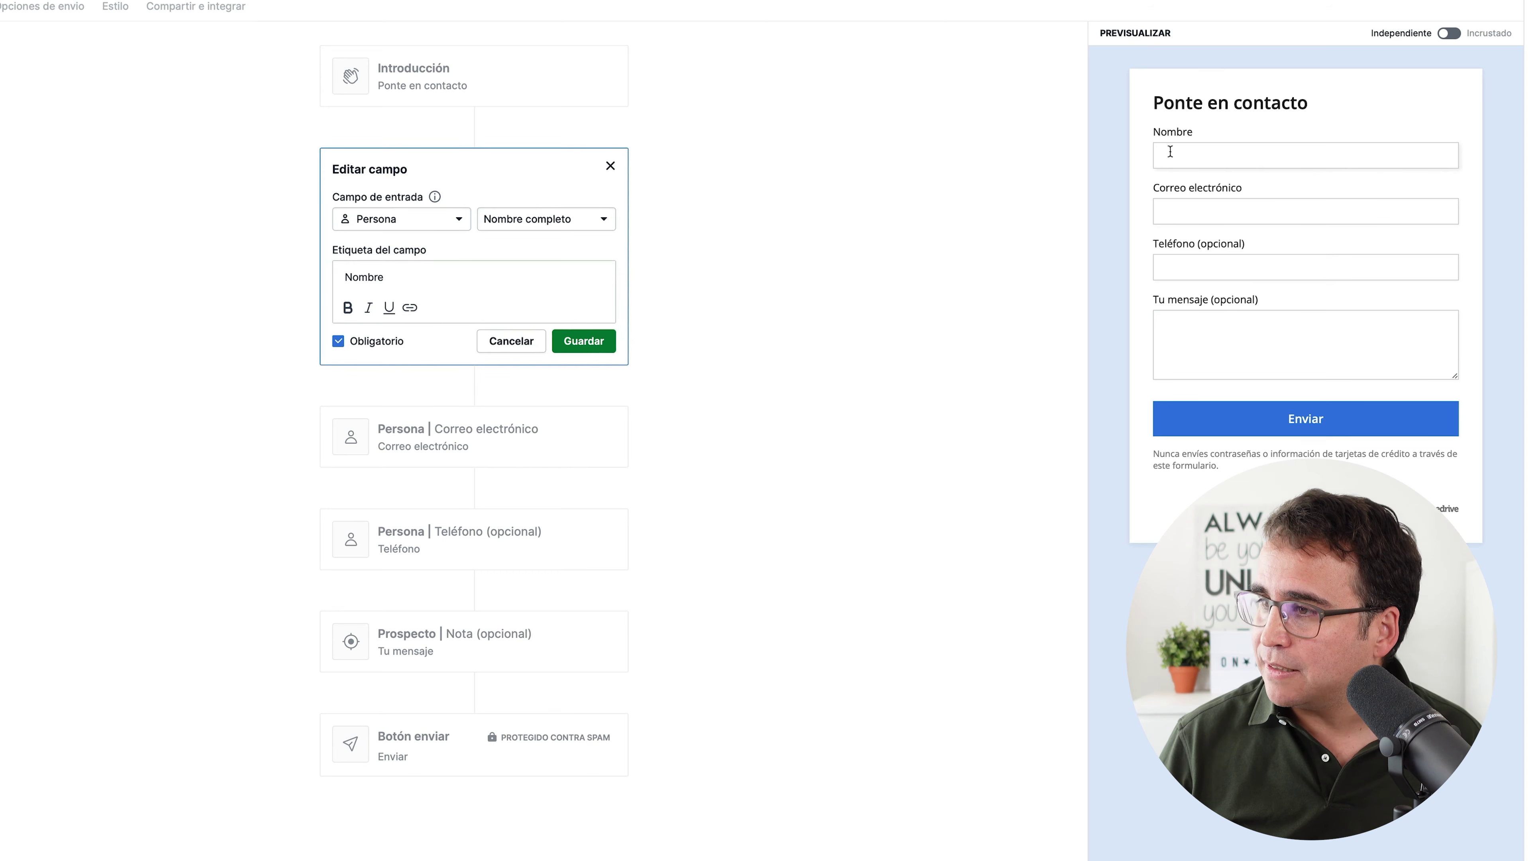
left_click(503, 341)
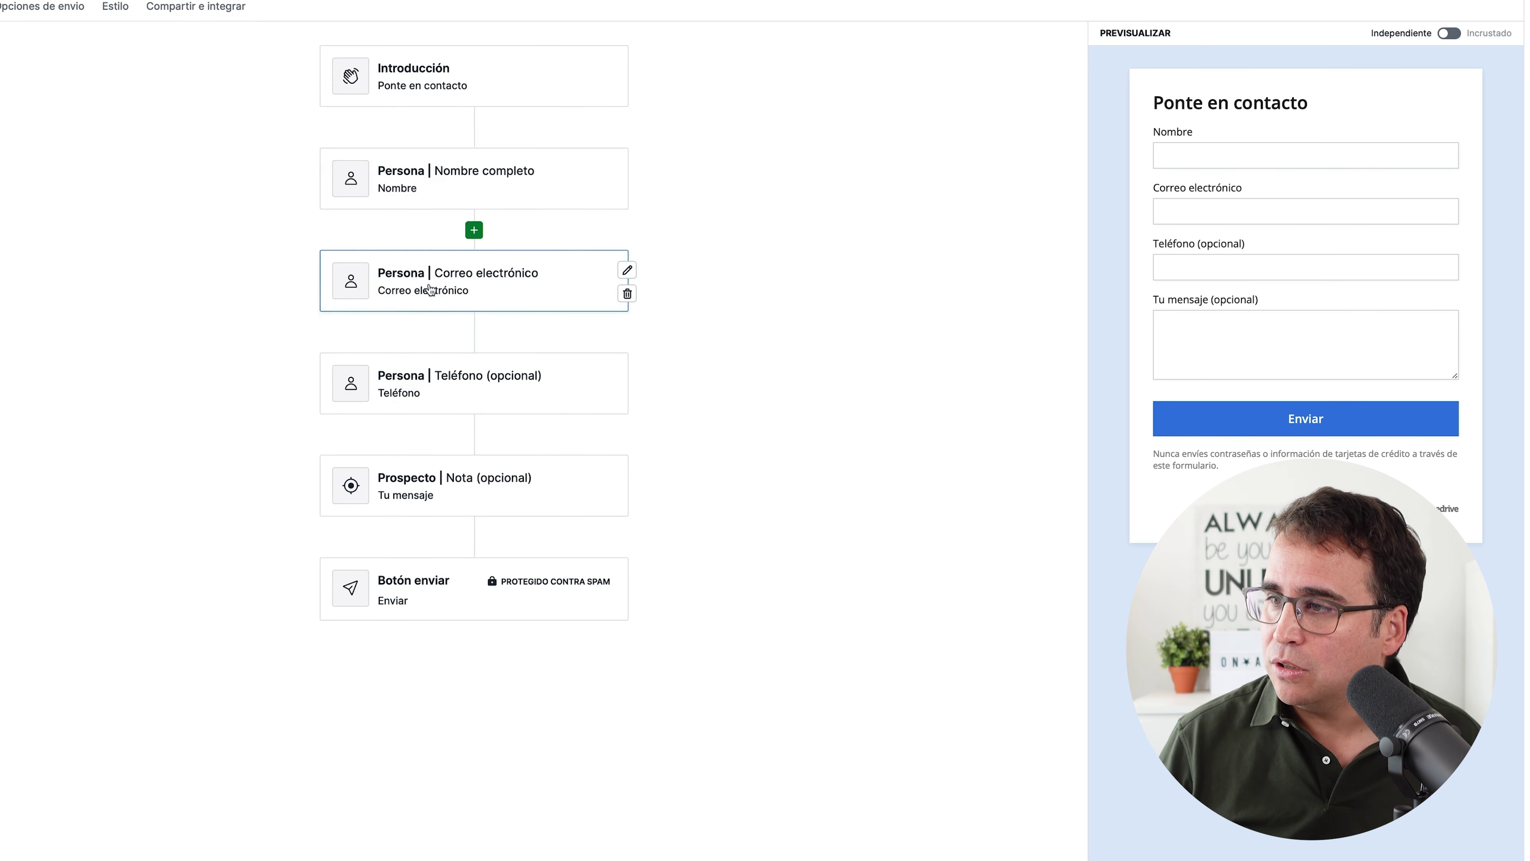
- Review the record type choices of the Correo electrónico field and close its editor without saving
left_click(452, 298)
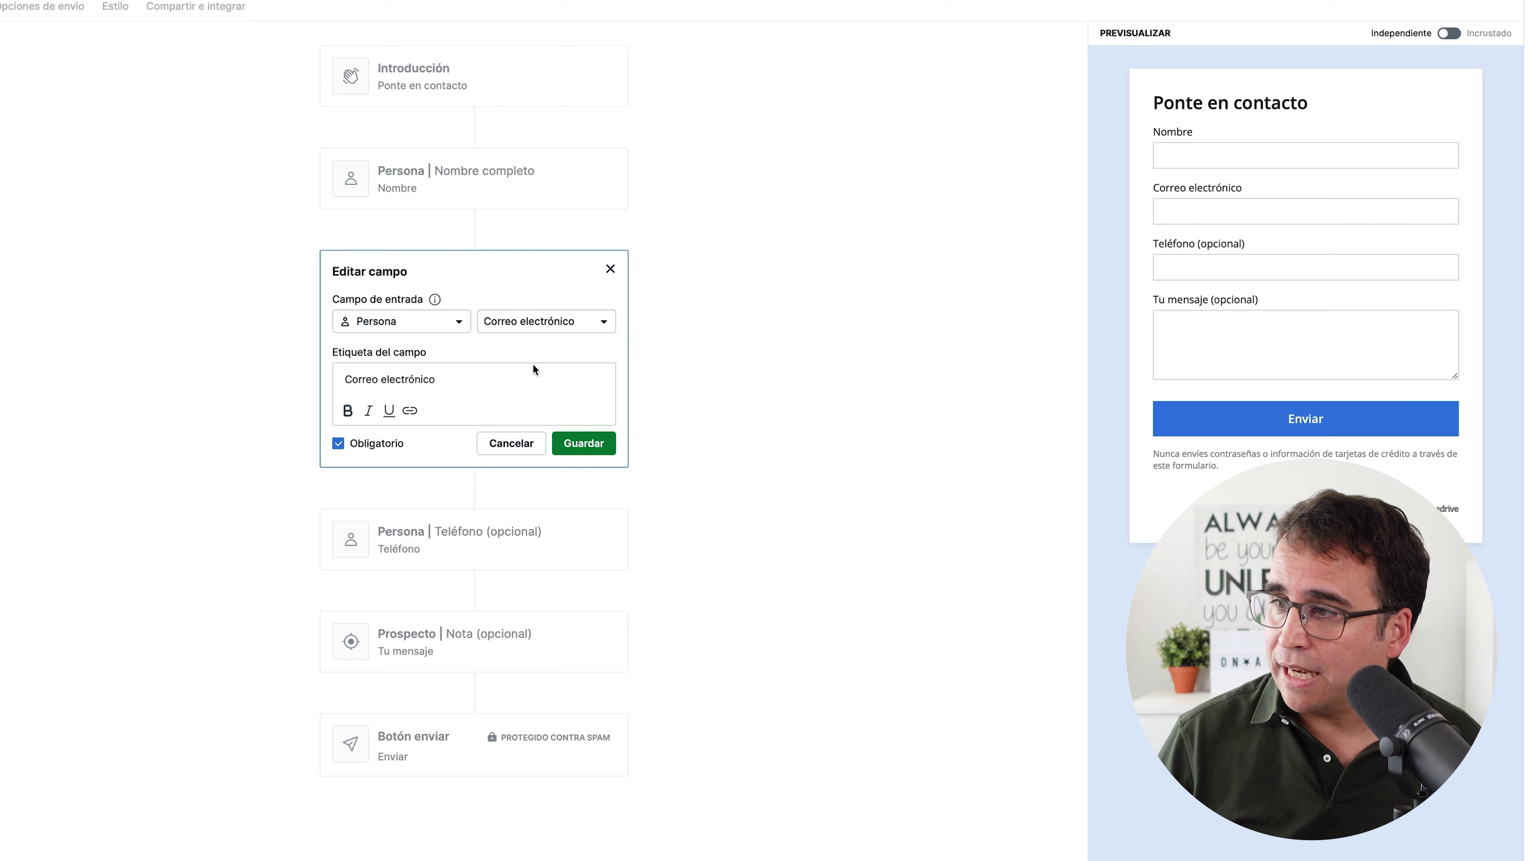
left_click(462, 325)
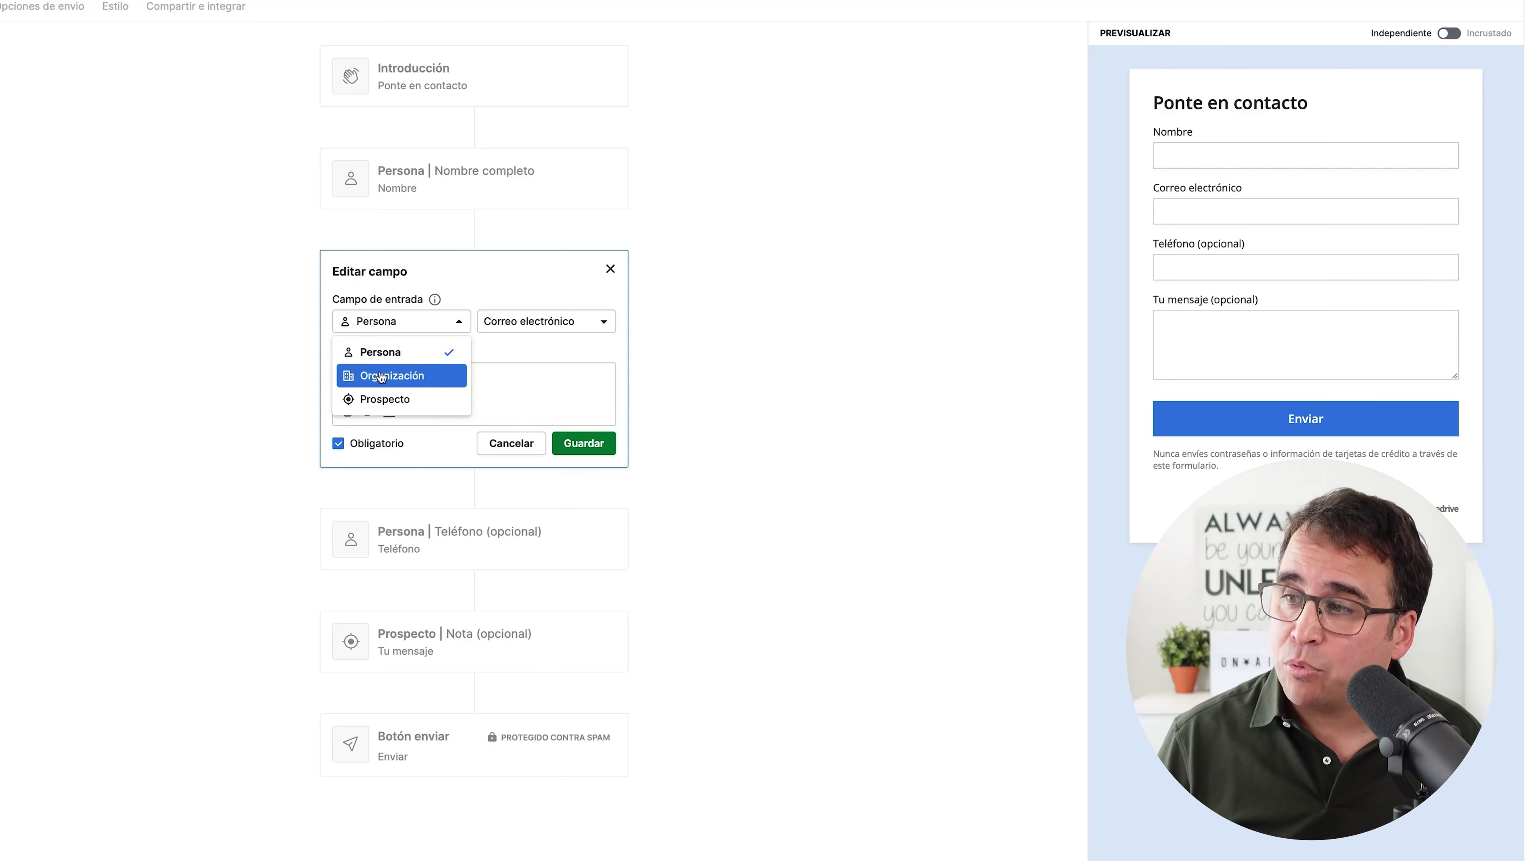
left_click(806, 358)
left_click(512, 445)
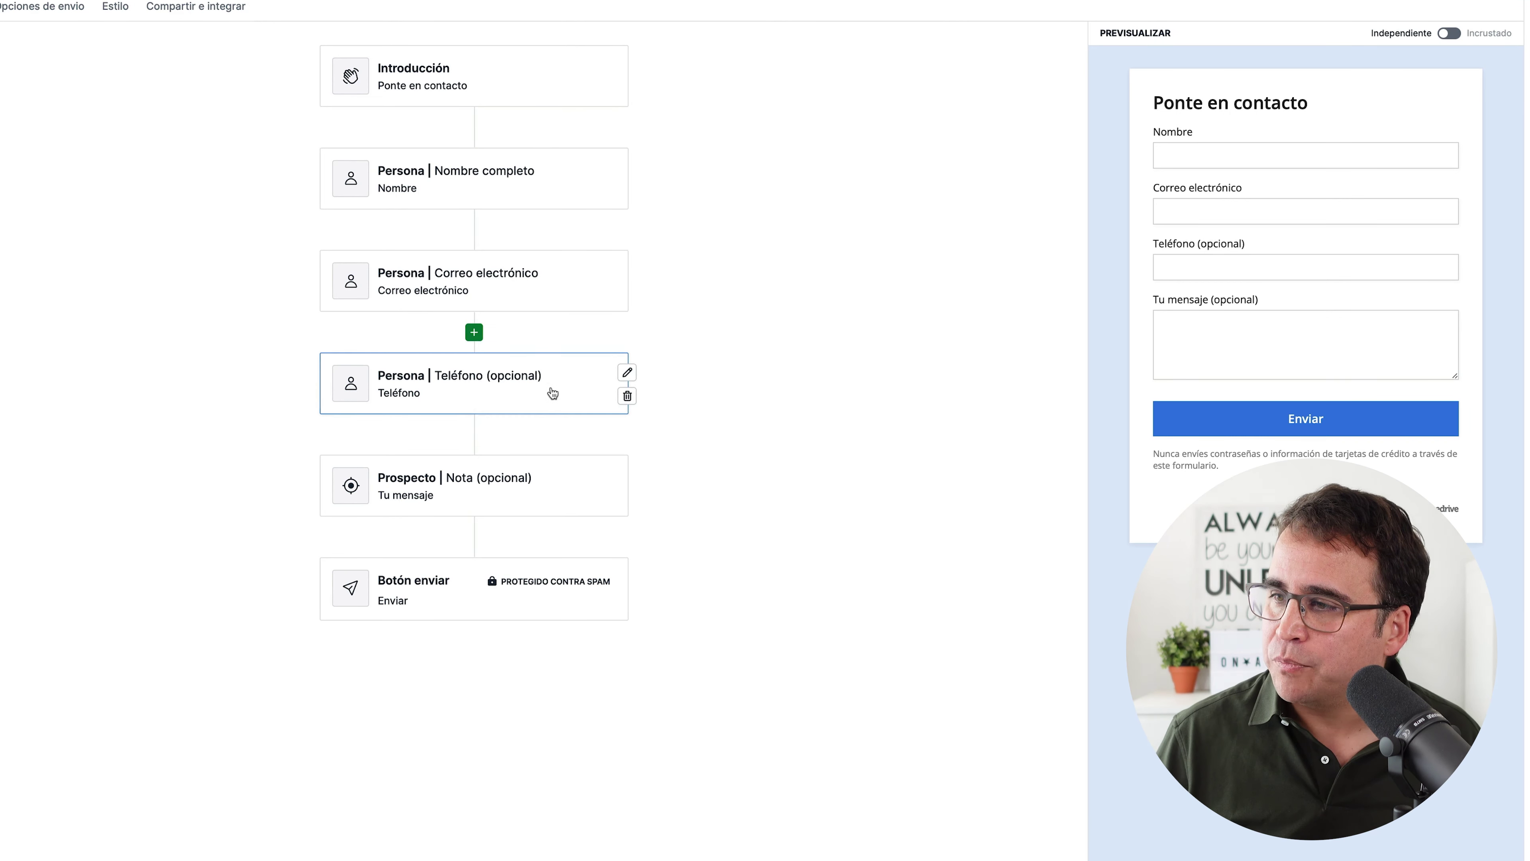
- Delete the optional Teléfono field from the form and check the preview in Incrustado mode before returning to Independiente
left_click(627, 396)
left_click(711, 403)
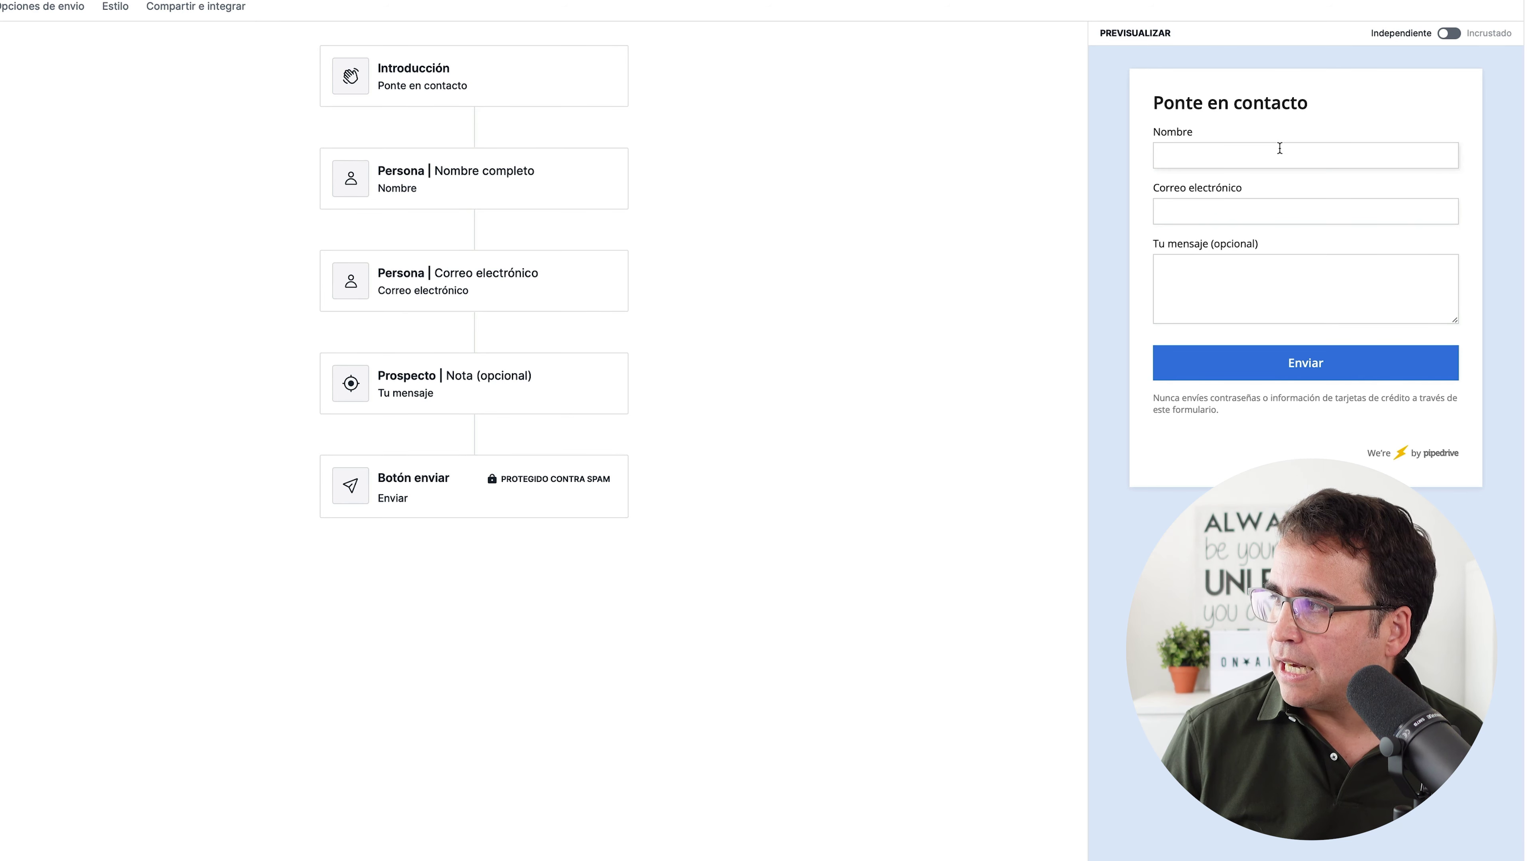
left_click(1449, 34)
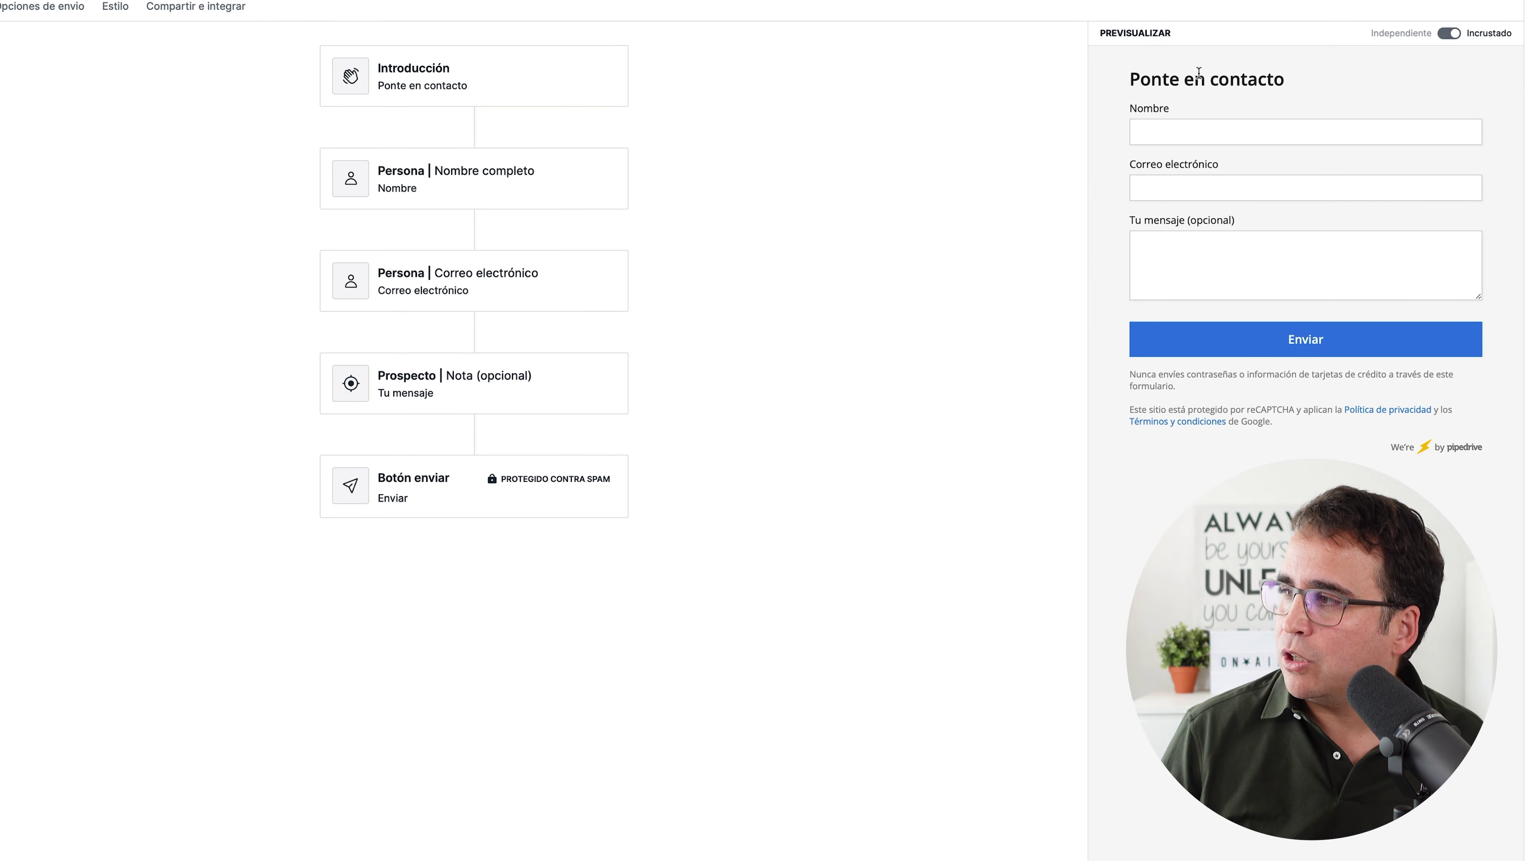
left_click(1449, 34)
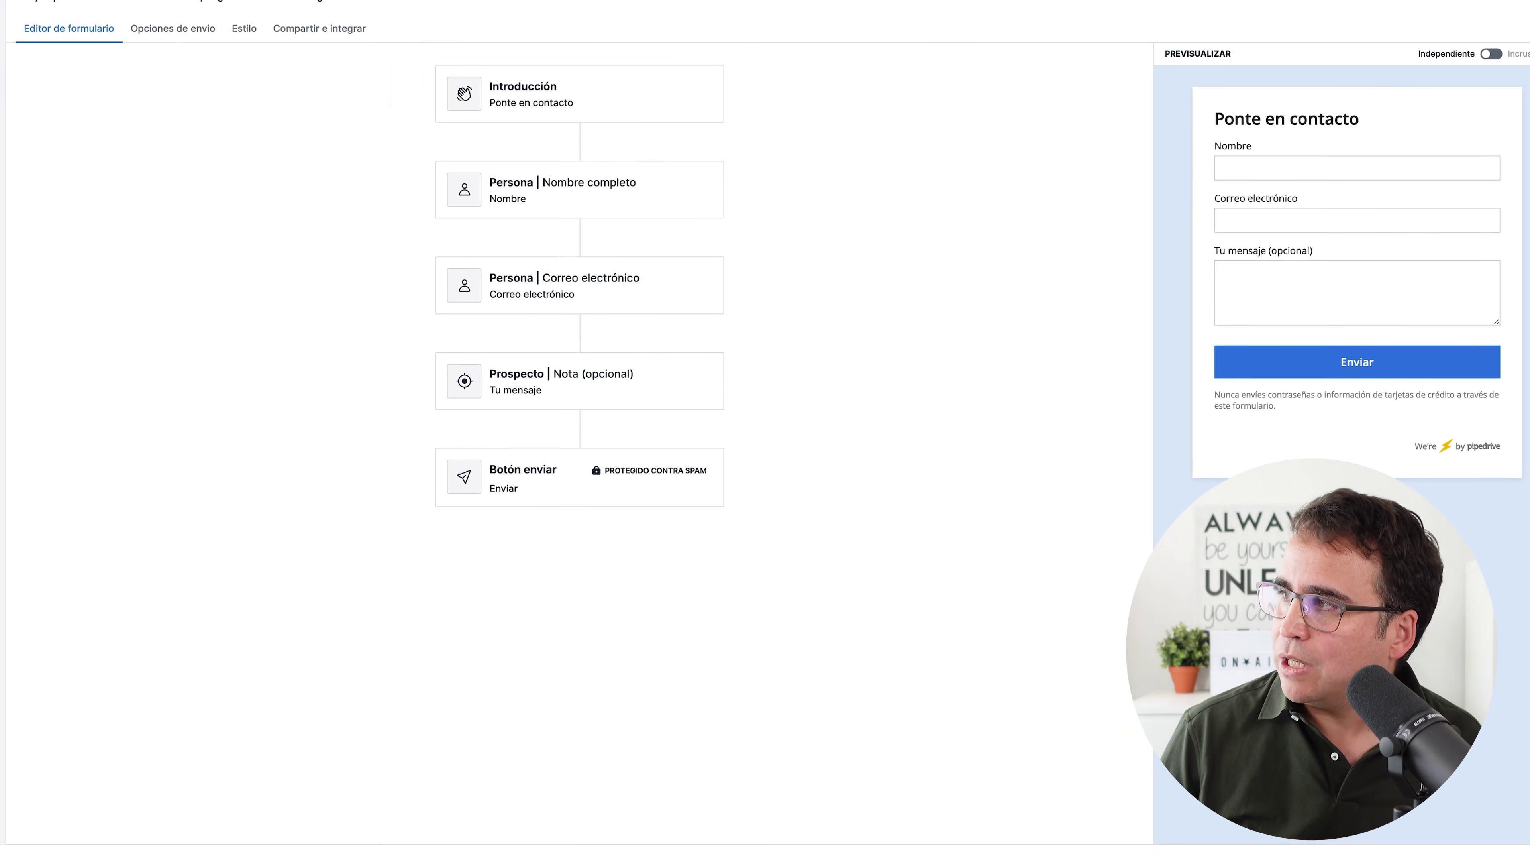
- Review the save type and visibility choices in the form's submission options, and enable Notificaciones por correo electrónico
left_click(168, 33)
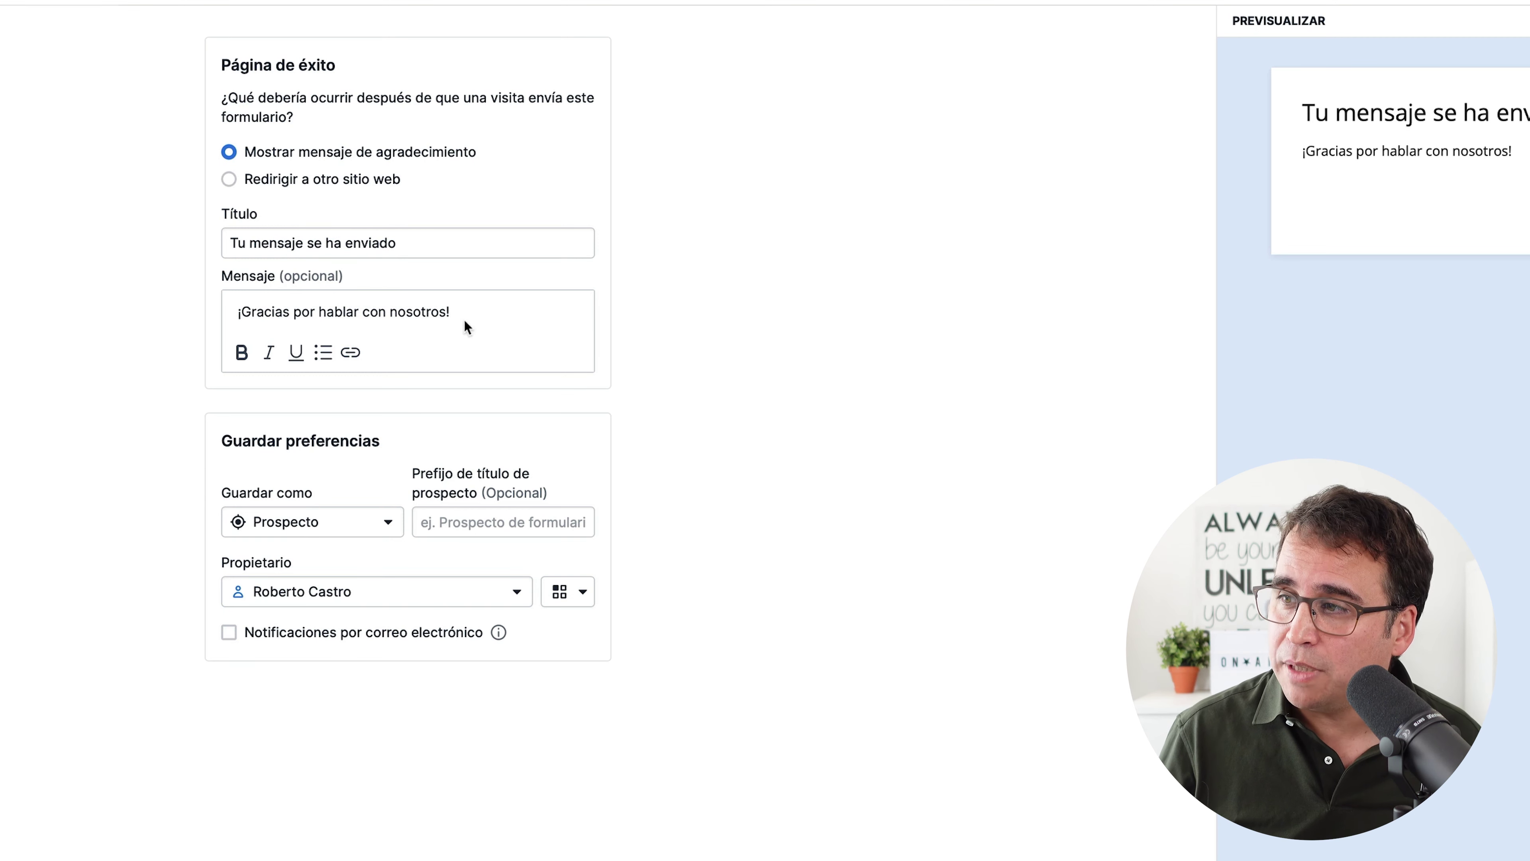
left_click(387, 523)
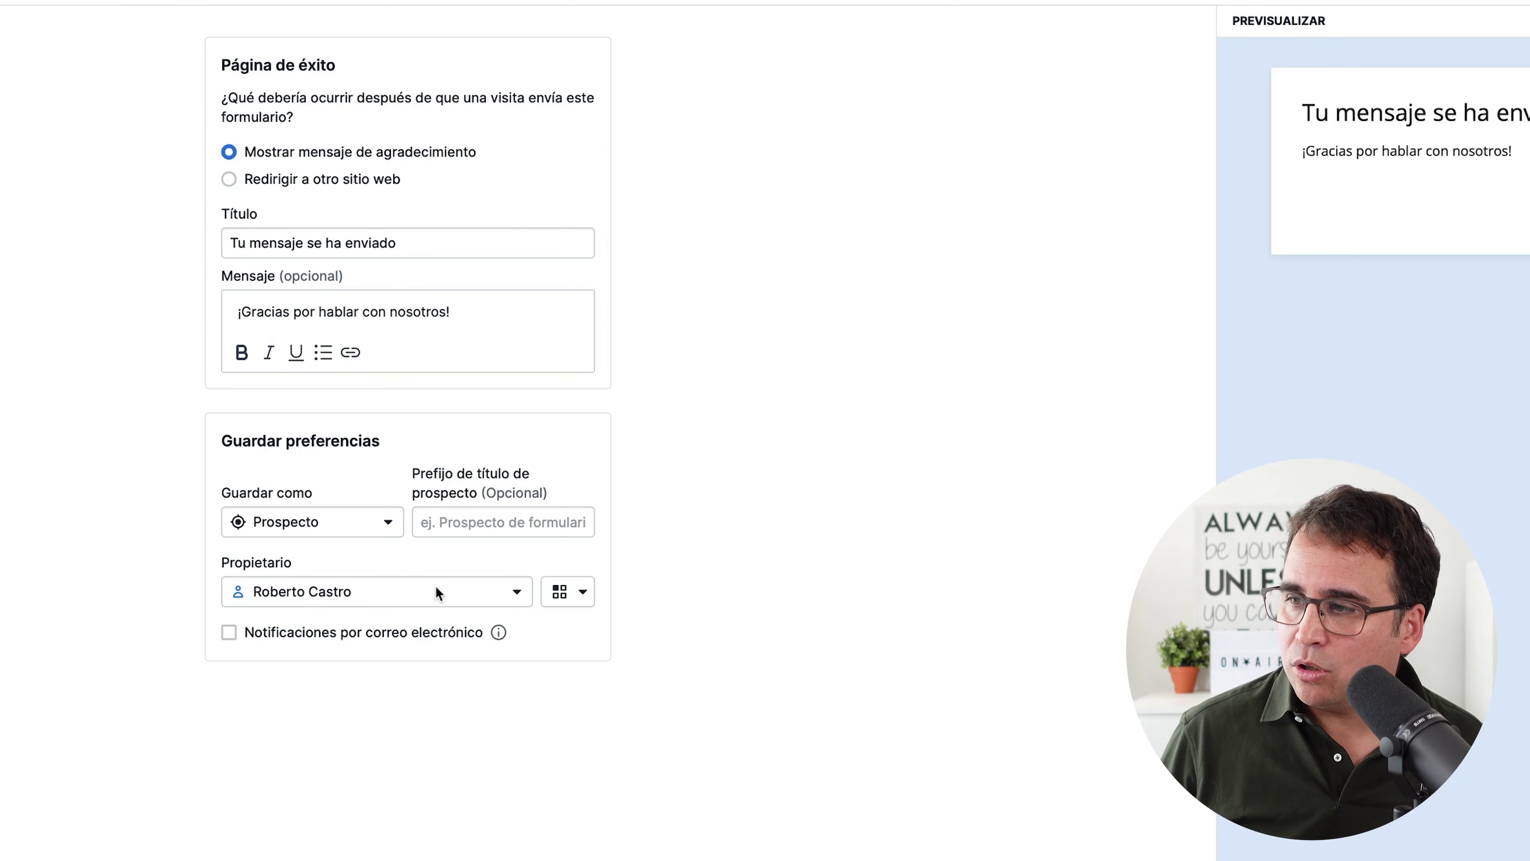
left_click(583, 594)
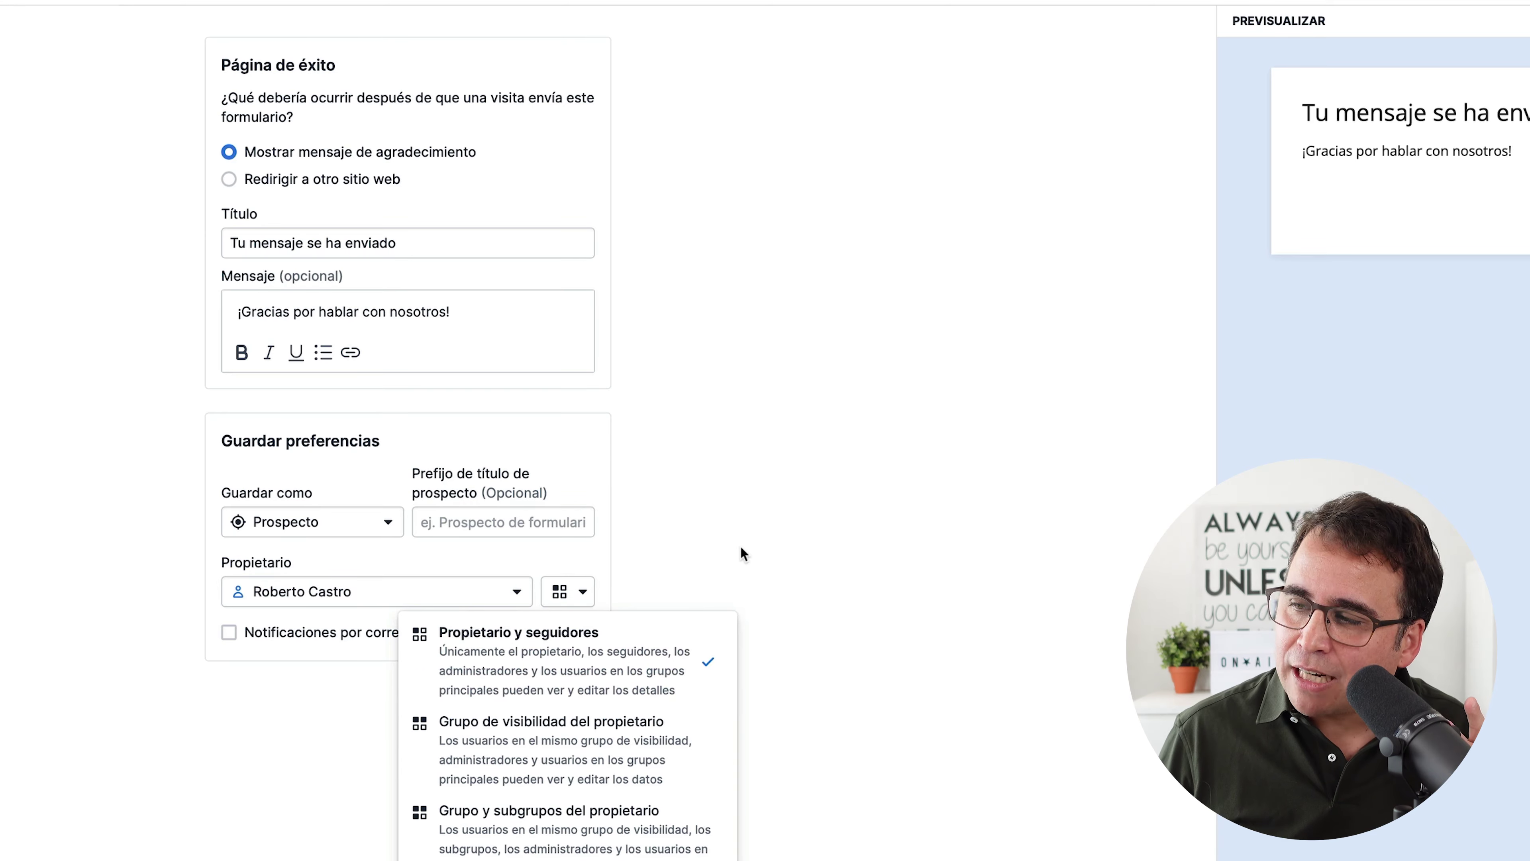
left_click(745, 531)
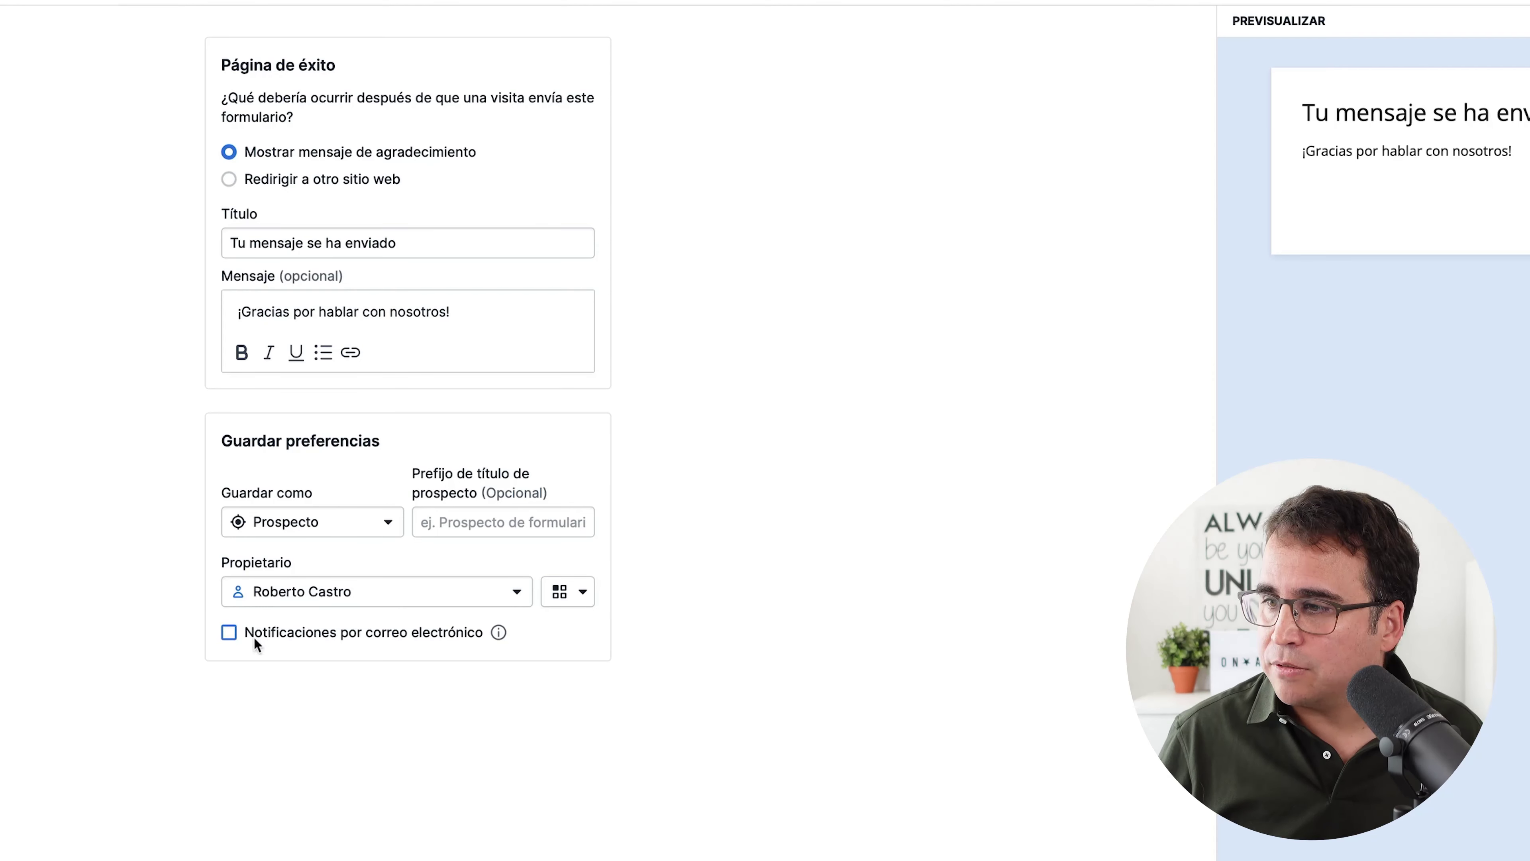
left_click(229, 633)
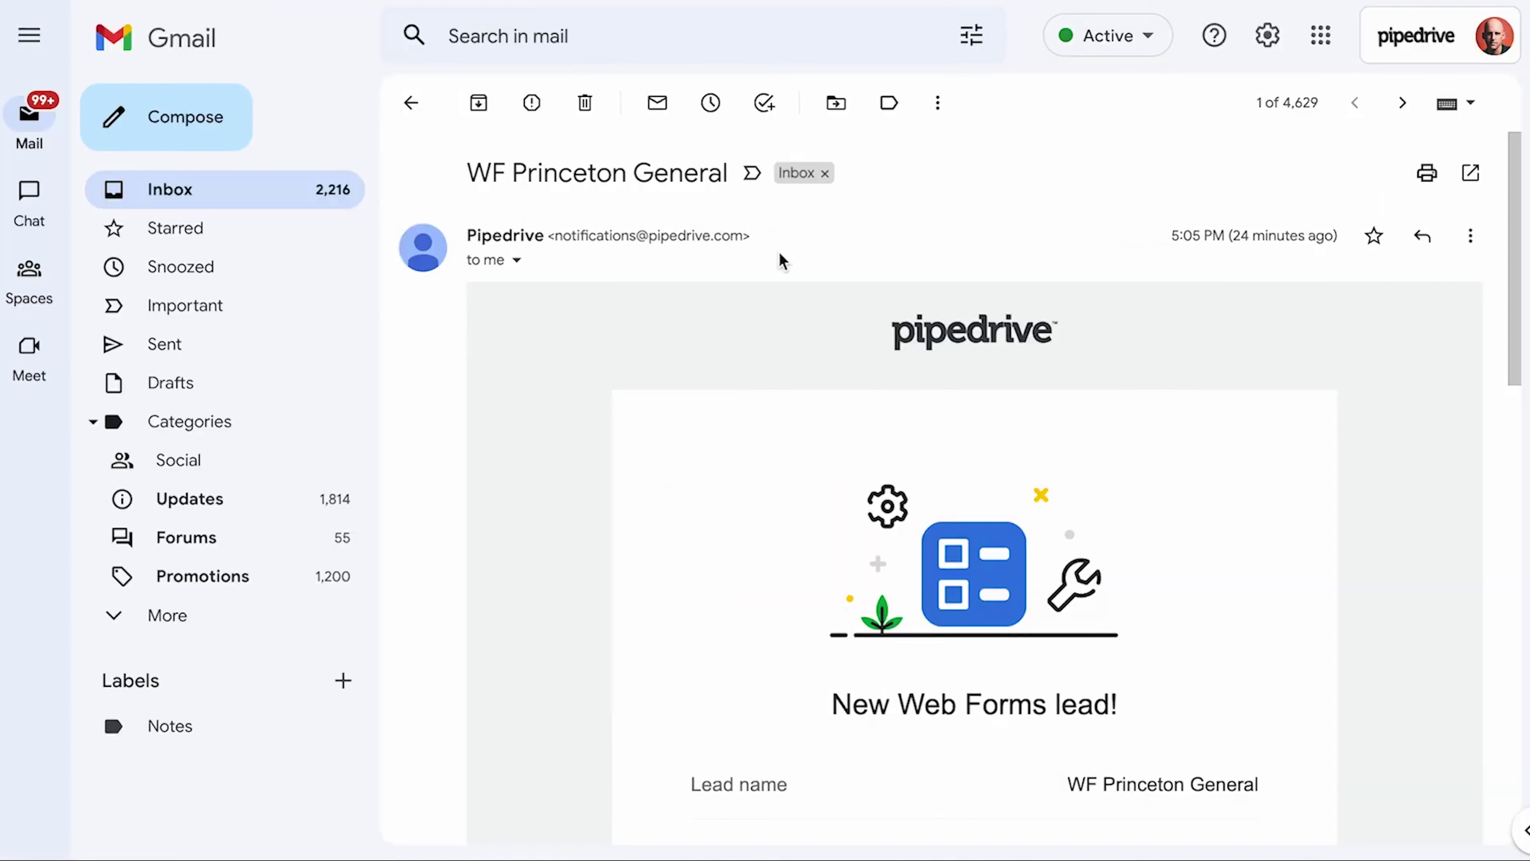
- Examine the lead details in the Pipedrive web form notification e-mail in Gmail
scroll(780, 260, "down", 1)
scroll(780, 260, "down", 9)
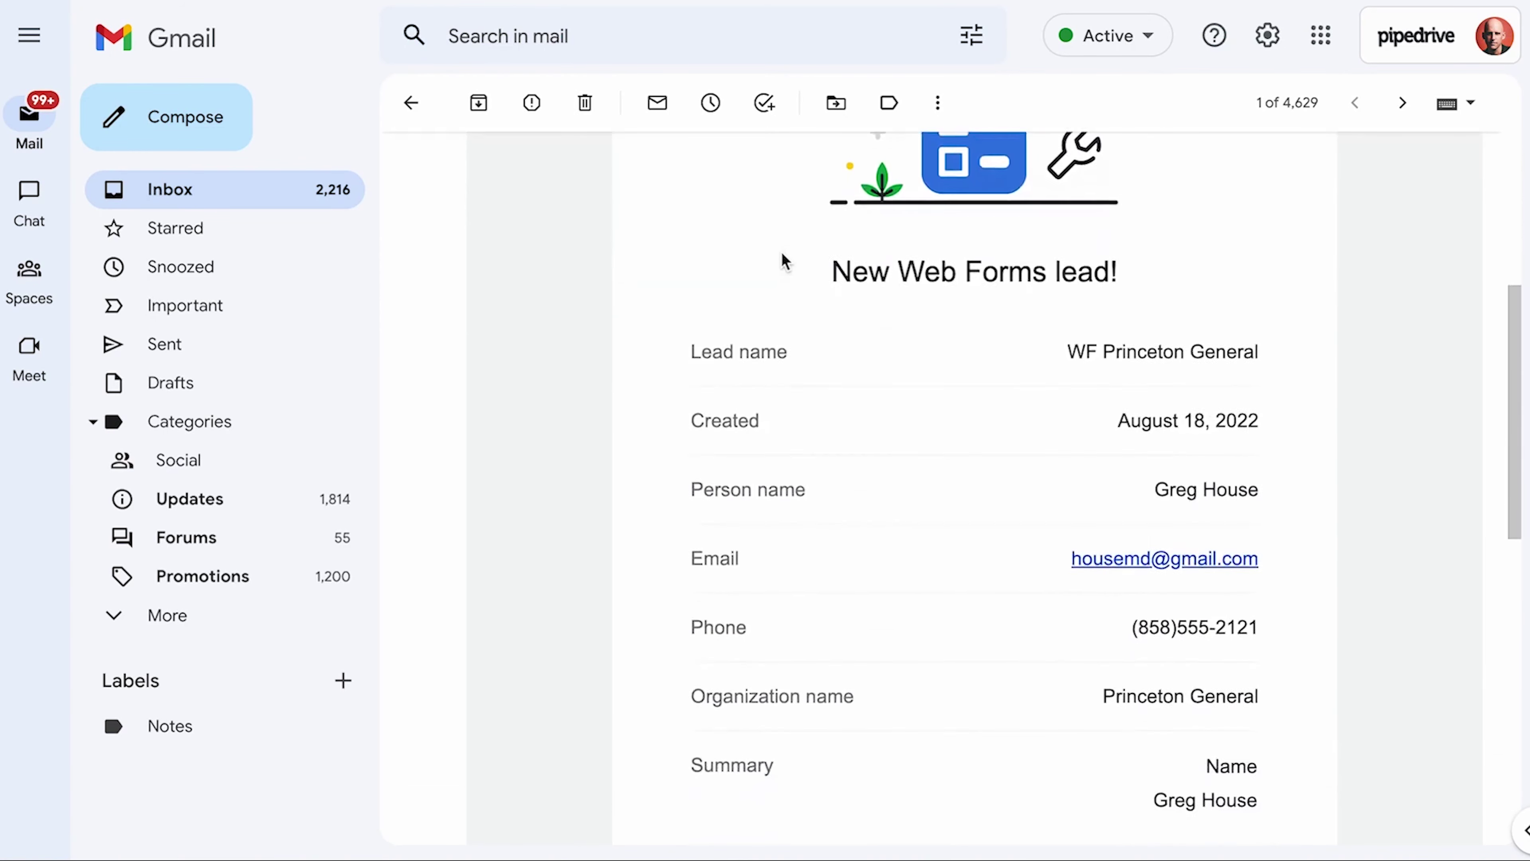
scroll(782, 260, "down", 4)
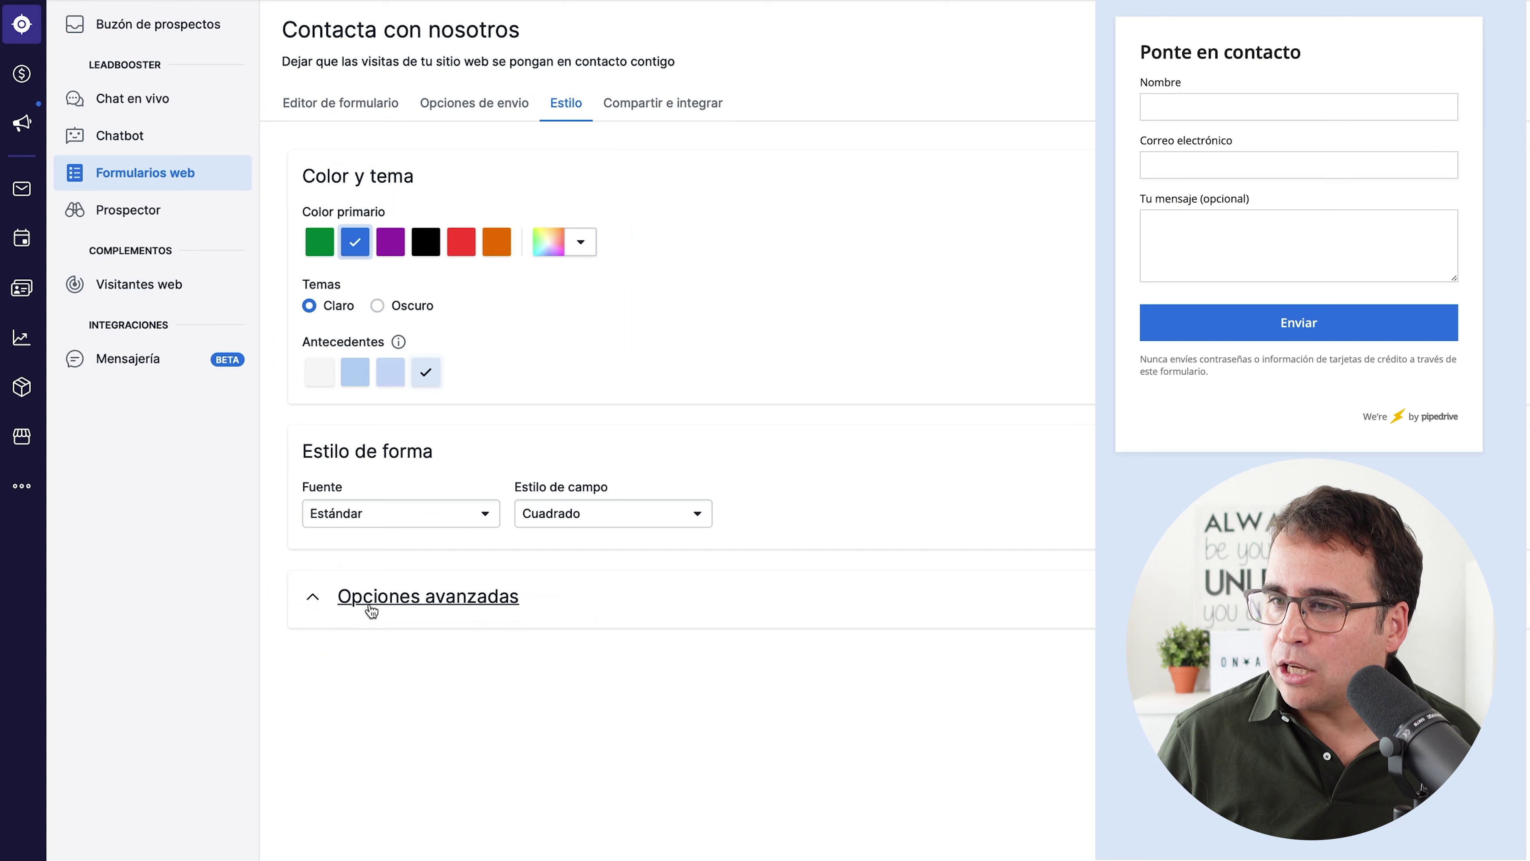
- Set the form's footer appearance to Sin marca in the advanced style options and save the form
left_click(368, 598)
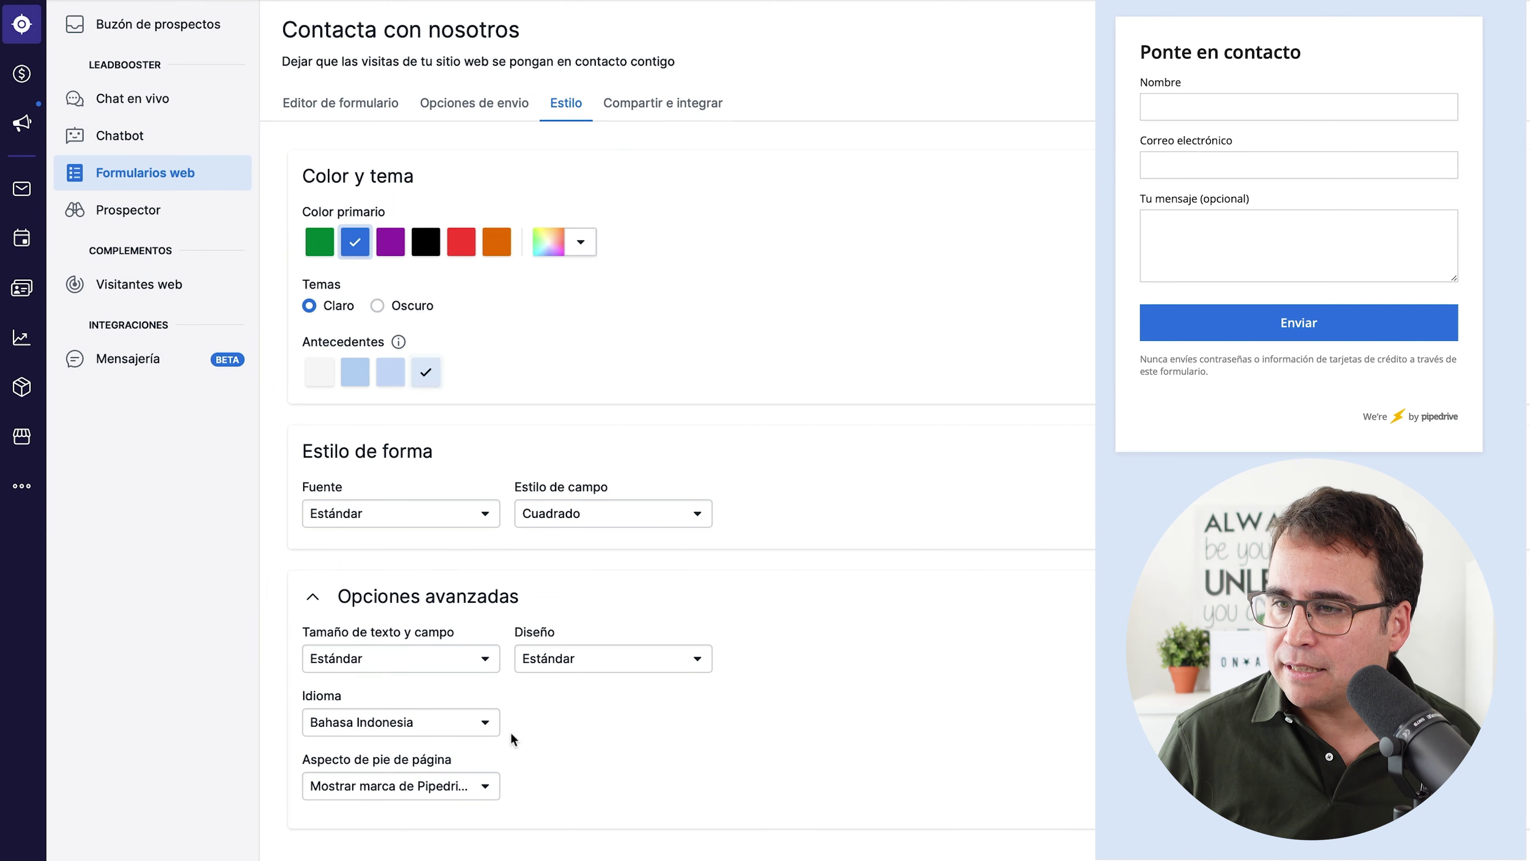
left_click(498, 790)
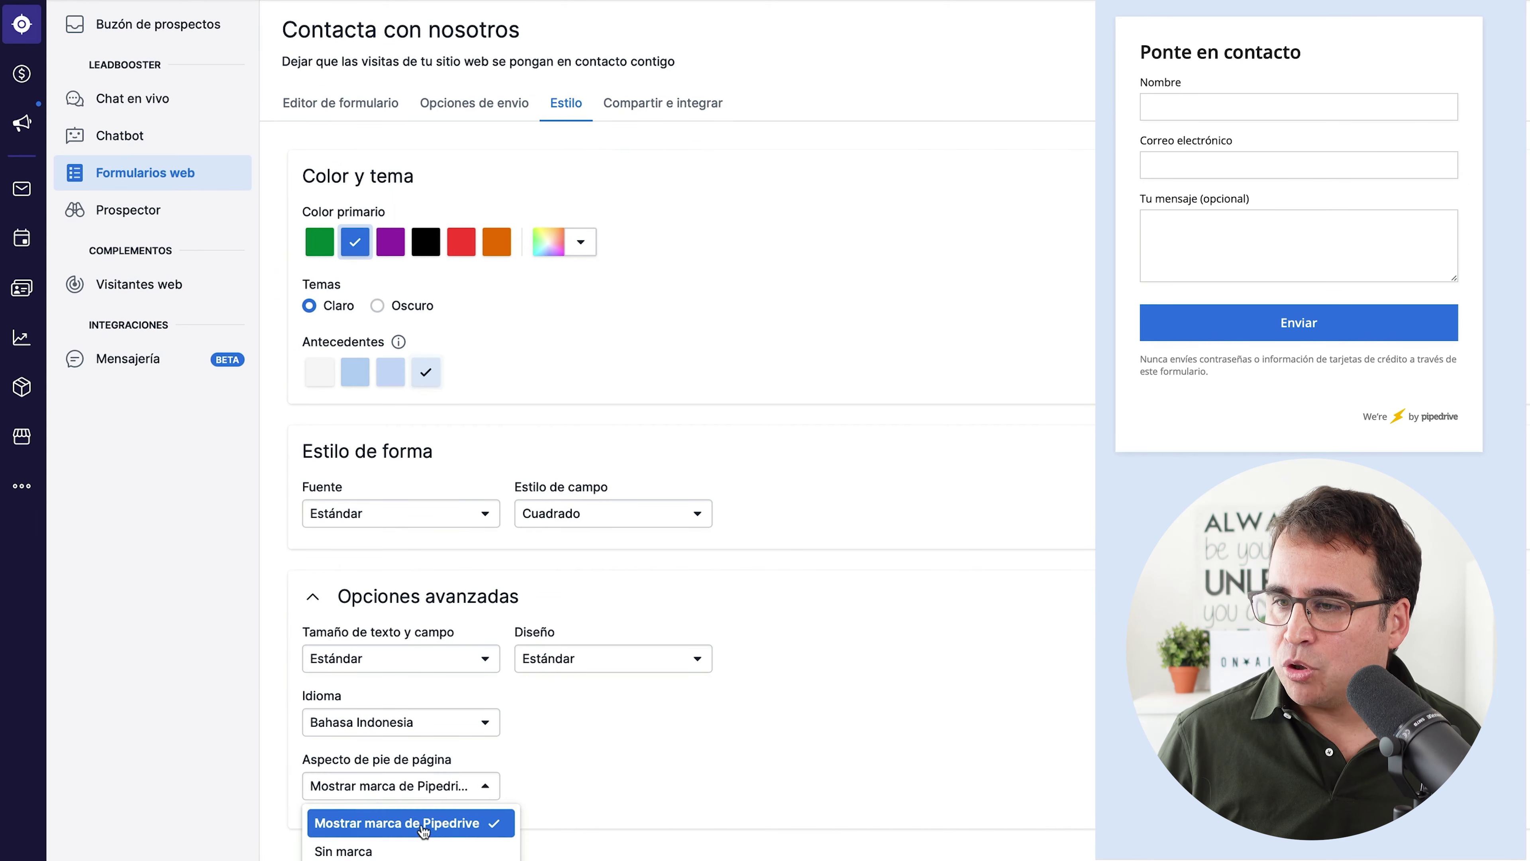
left_click(378, 851)
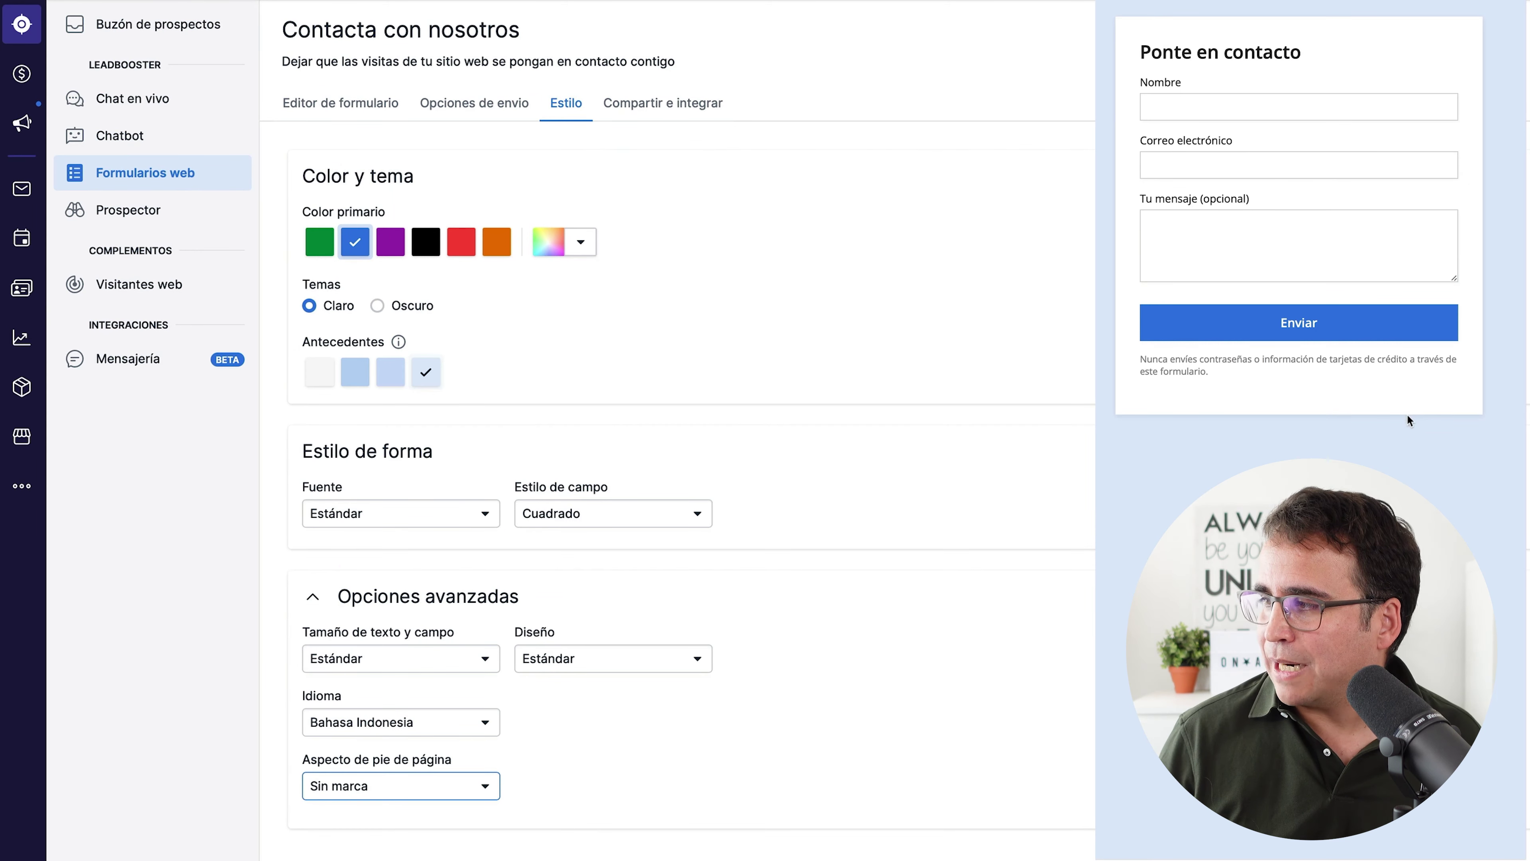
left_click(663, 104)
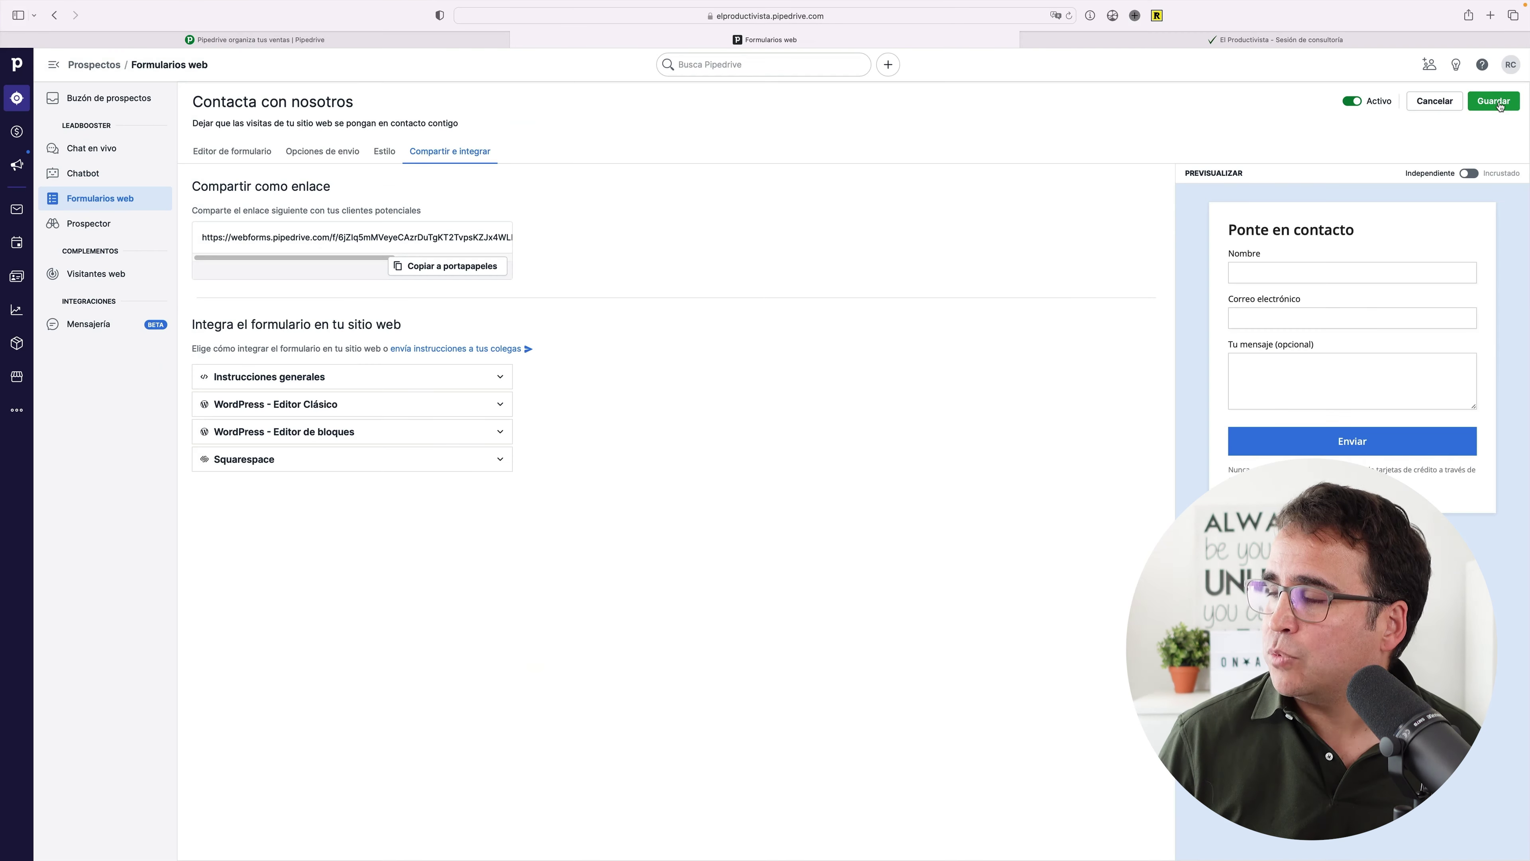
left_click(1498, 102)
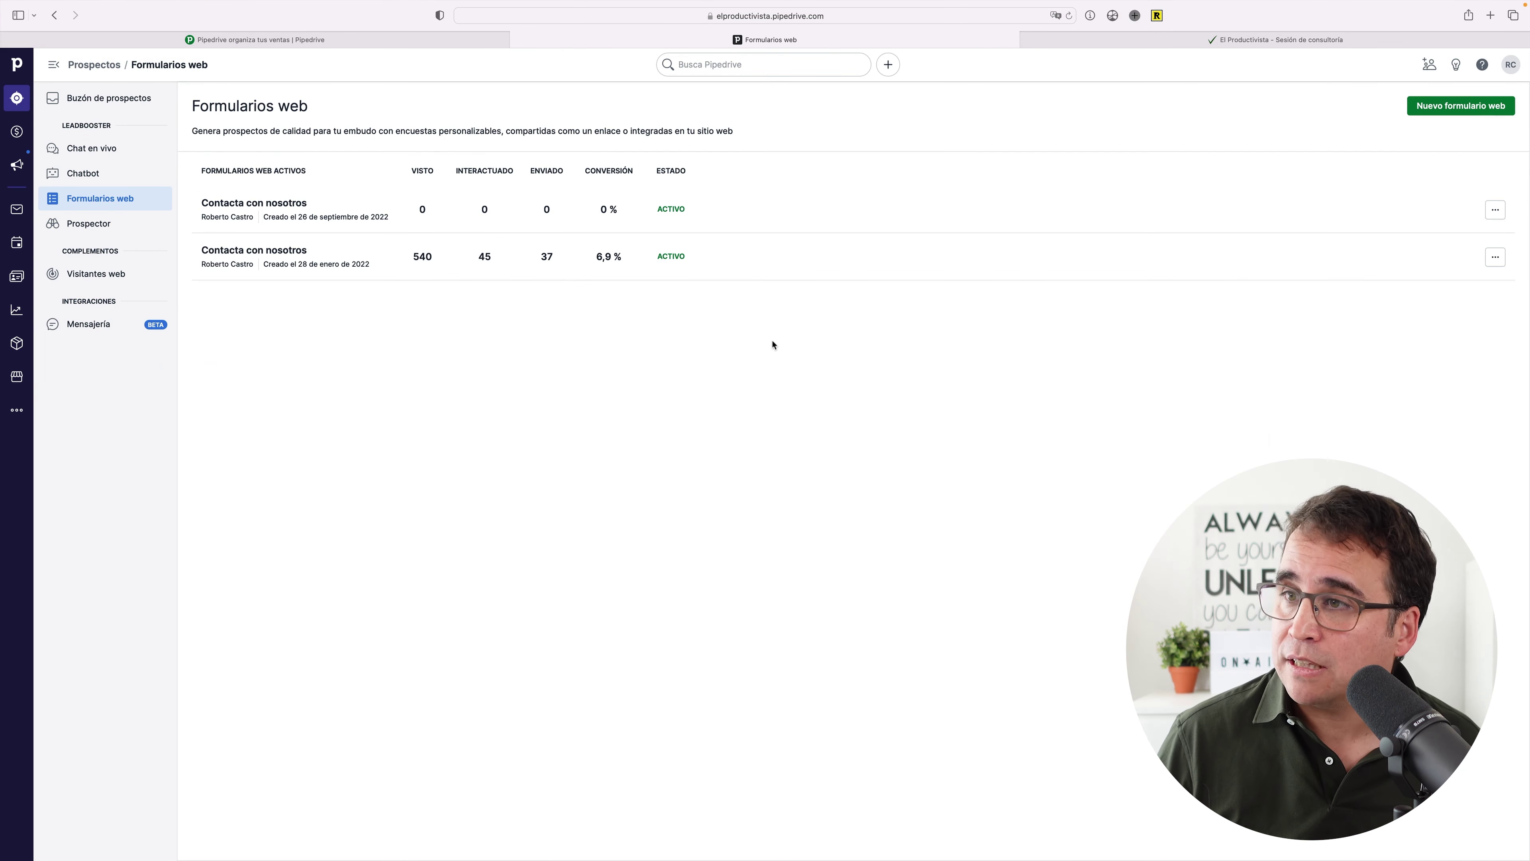
- Reopen the Contacta con nosotros form created on 26 de septiembre de 2022, and open its copied share link in a new browser tab
left_click(300, 208)
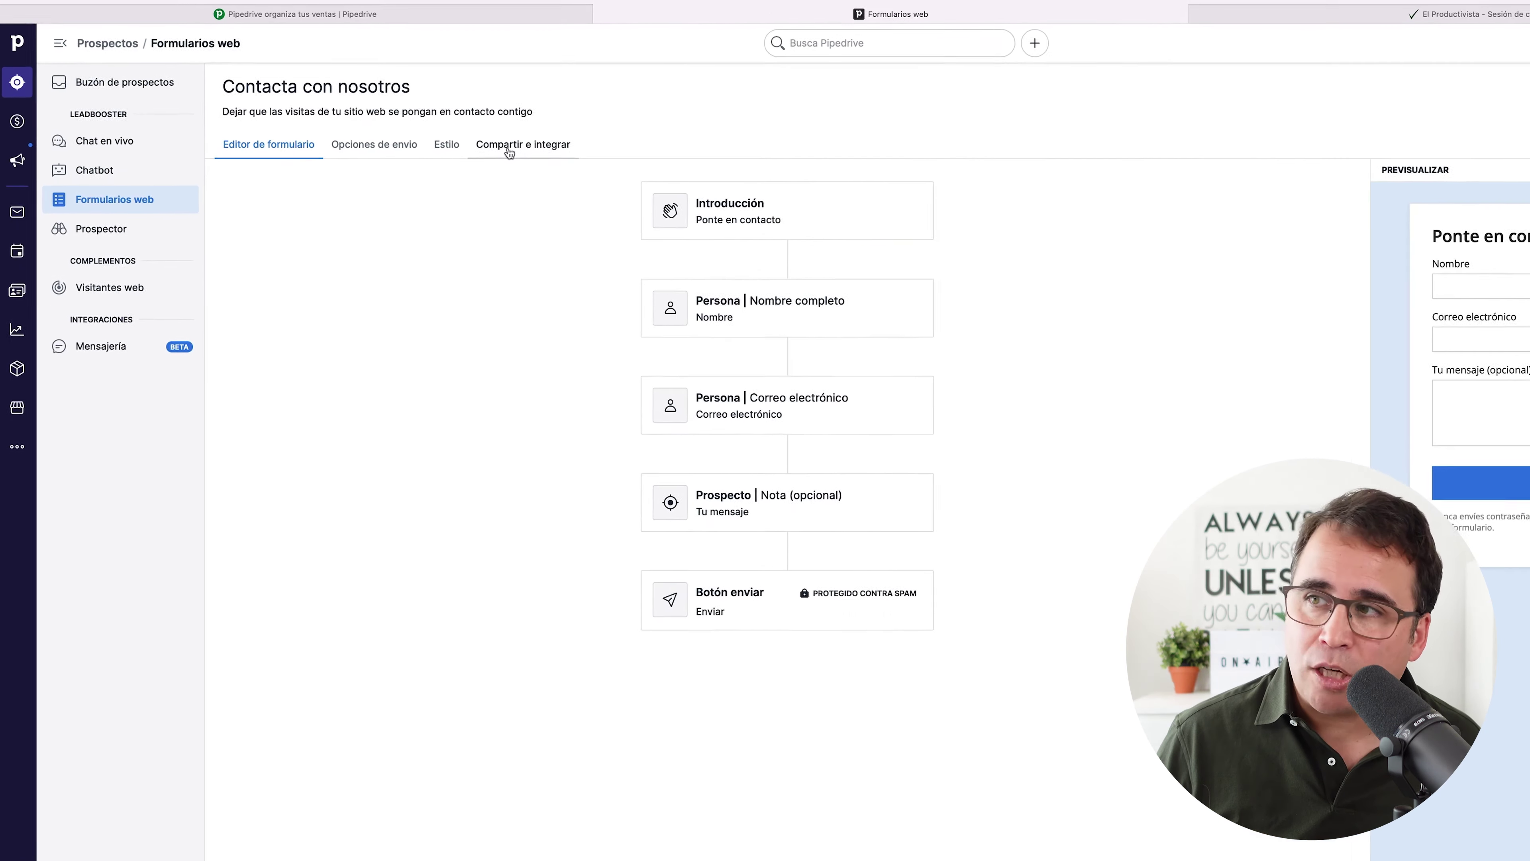
left_click(563, 148)
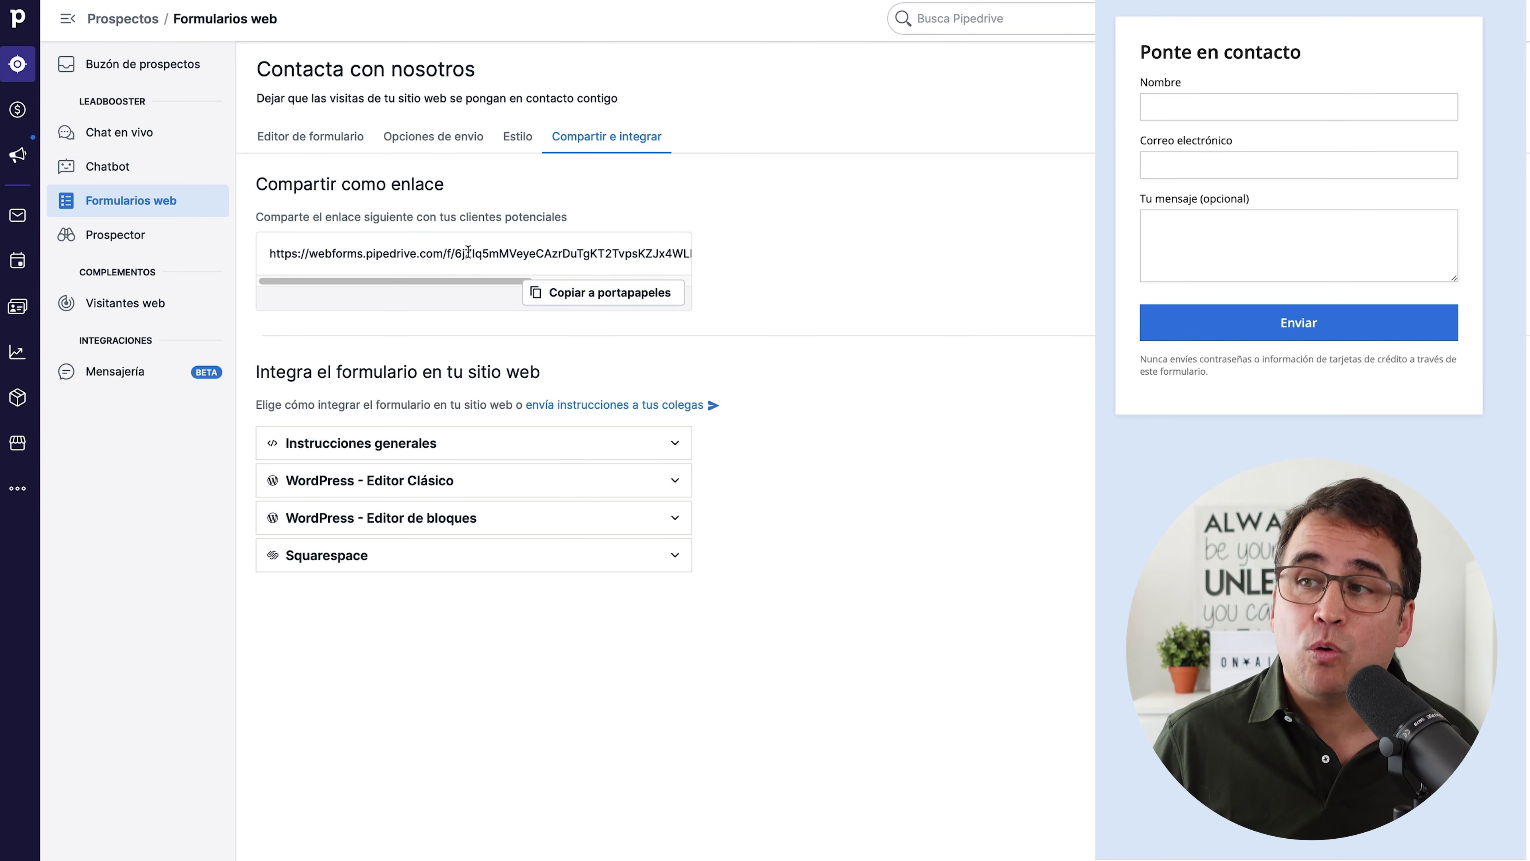
left_click(564, 299)
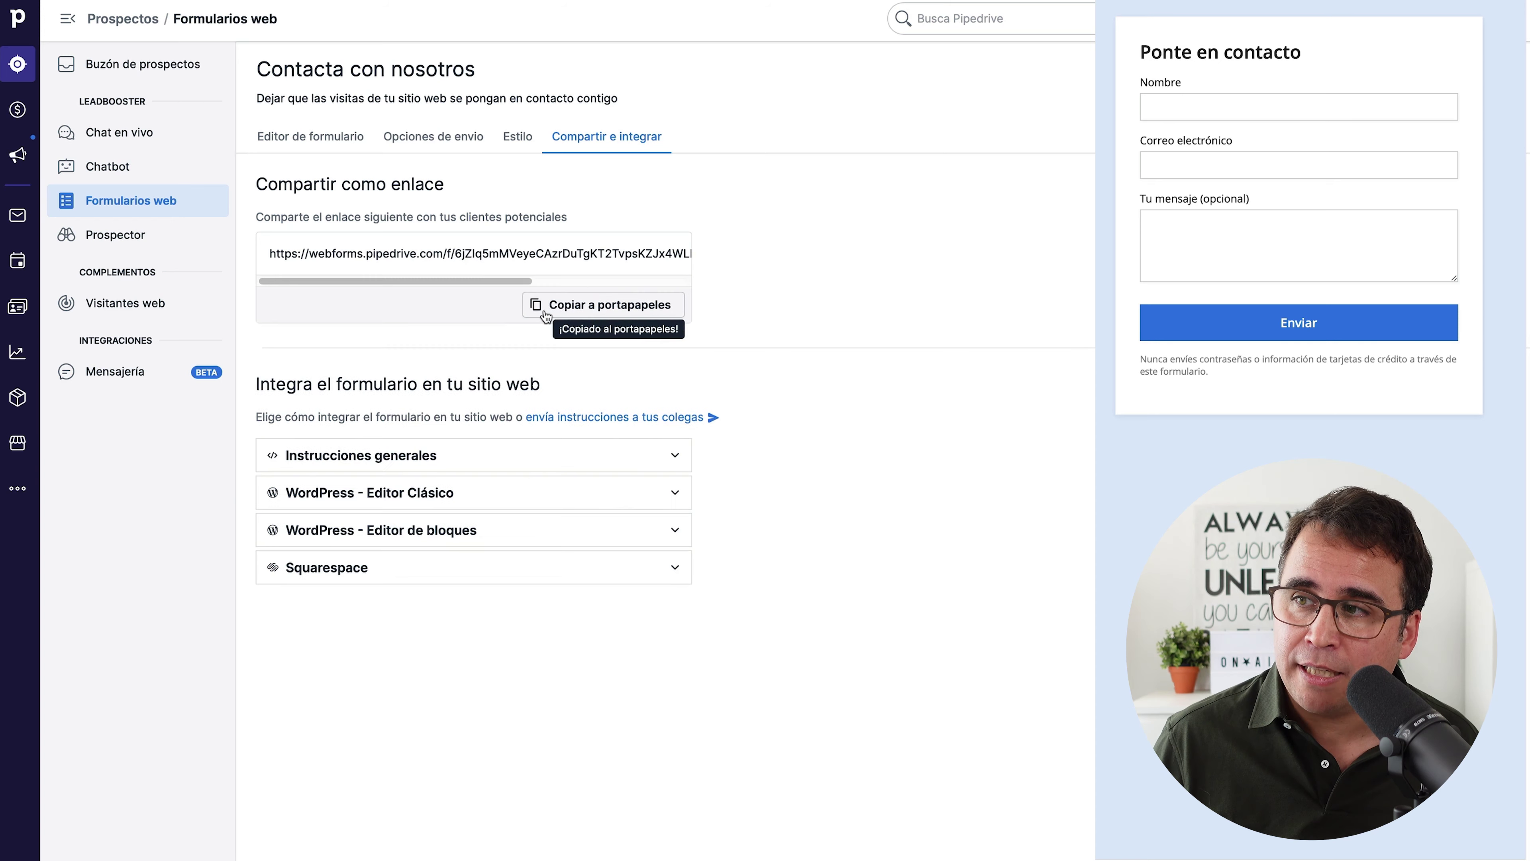
key("super+t")
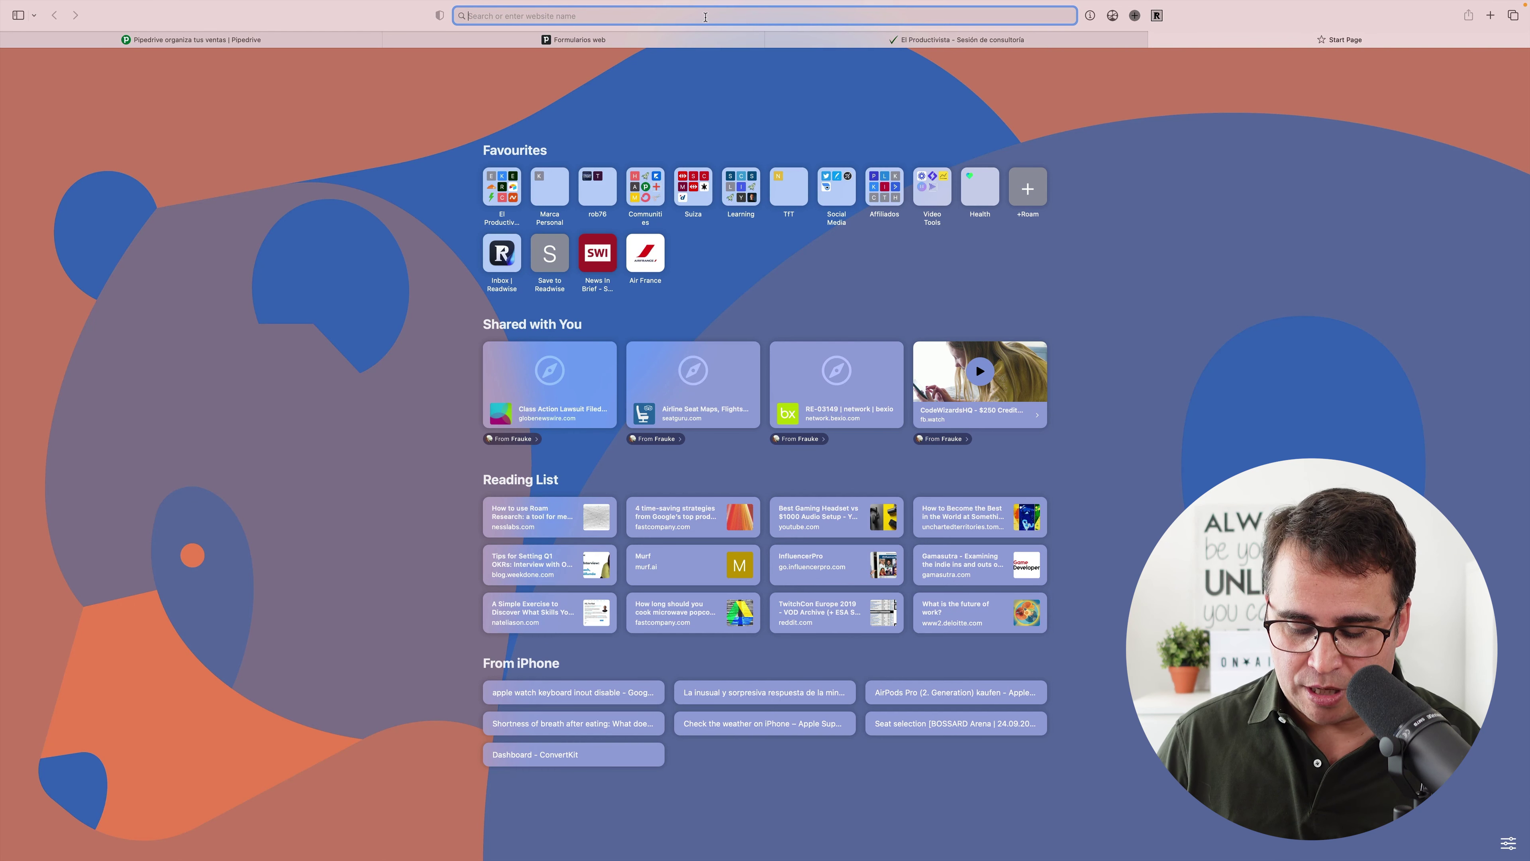
key("super+v")
key("Return")
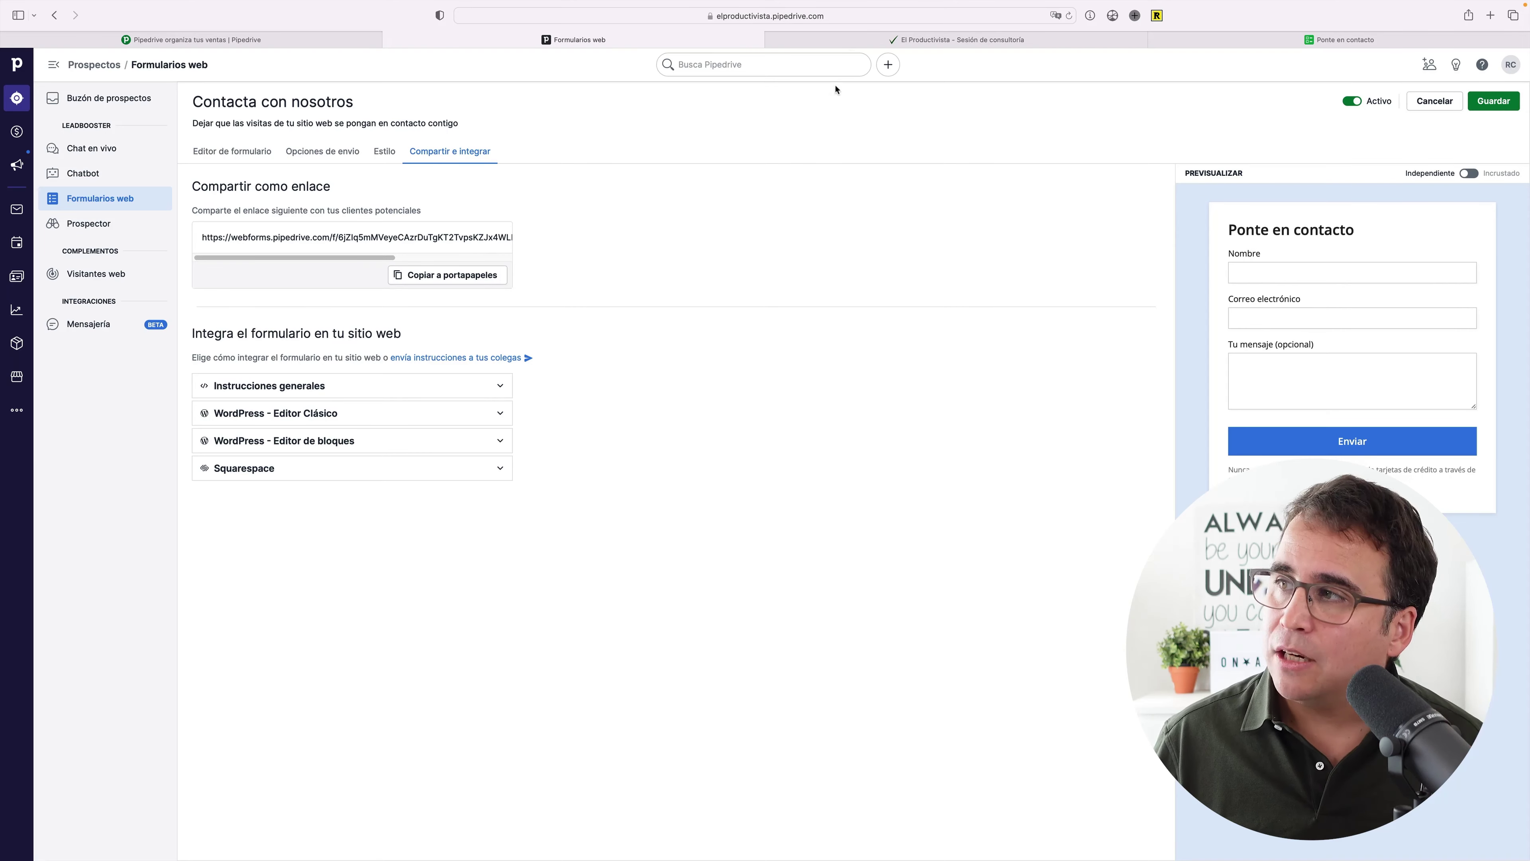
- View the consultation request form on the El Productivista page and return to the web form's sharing options
key("ctrl+Tab")
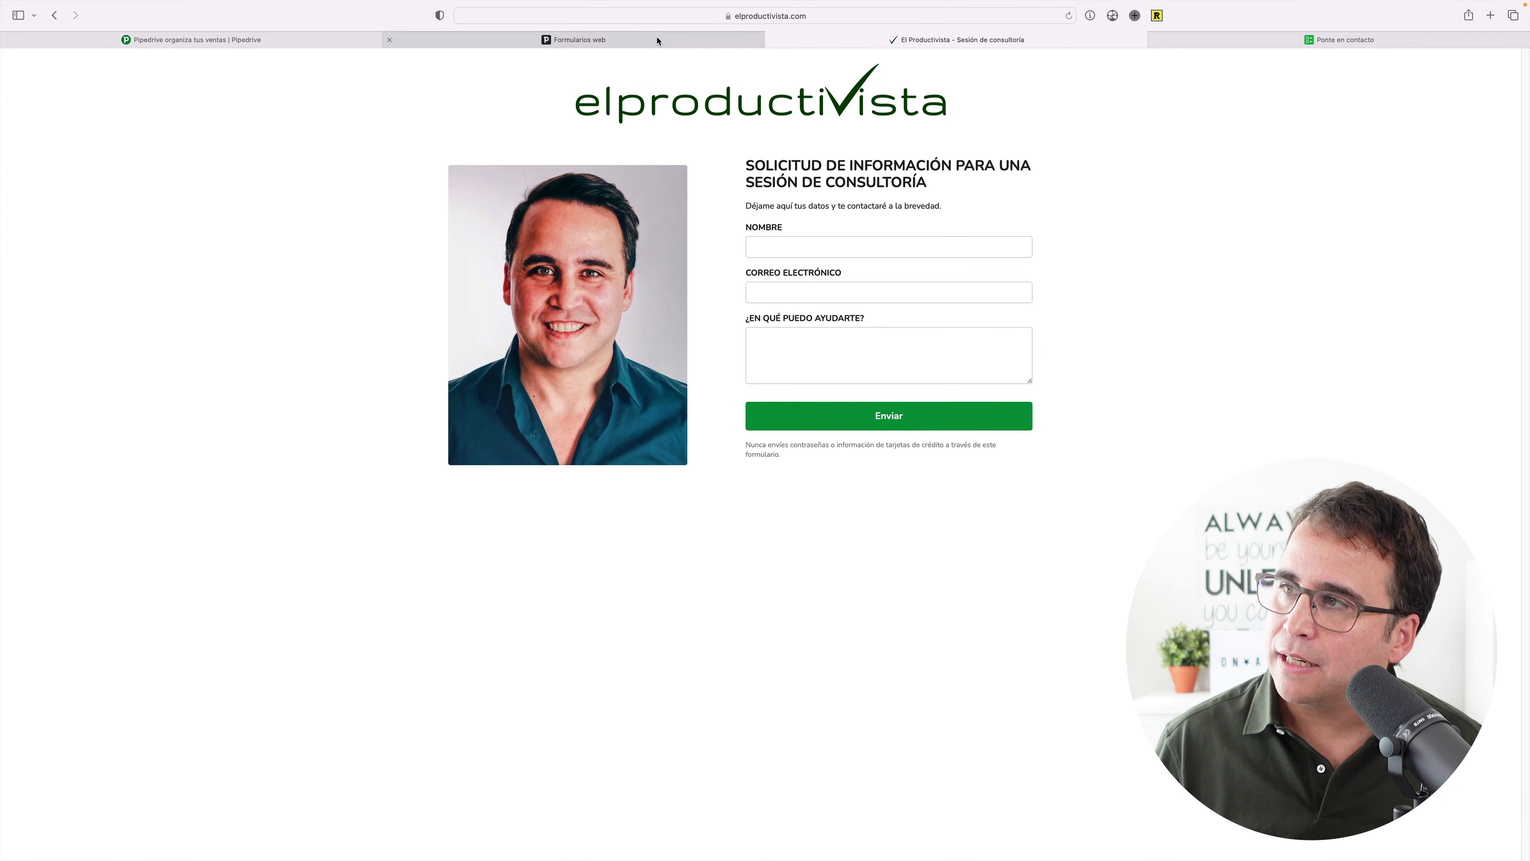
left_click(684, 39)
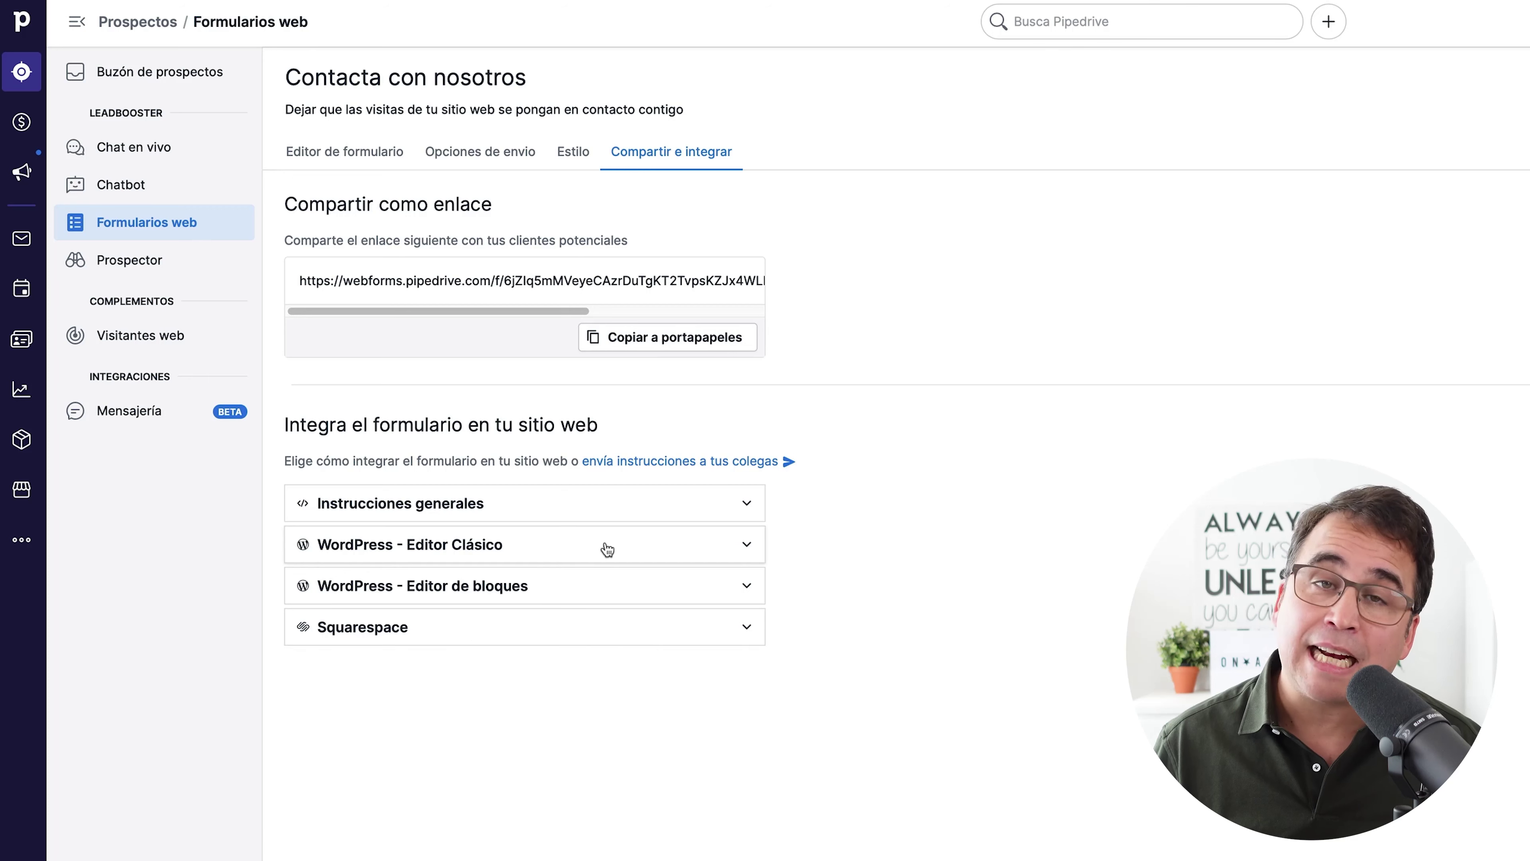